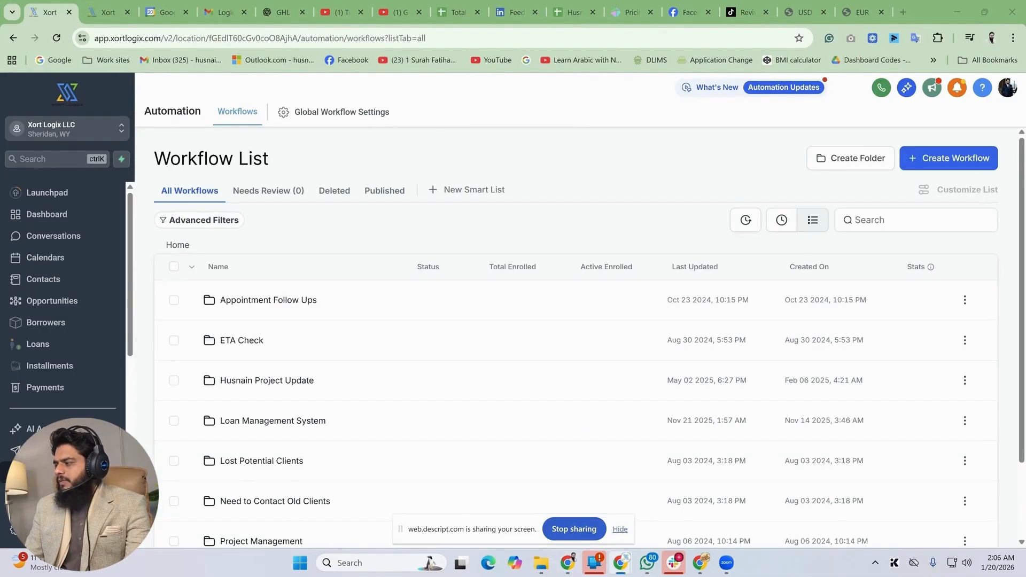
Create a workflow folder named GHL Mastery Course Practice and start a new workflow from scratch inside it.
left_click(857, 159)
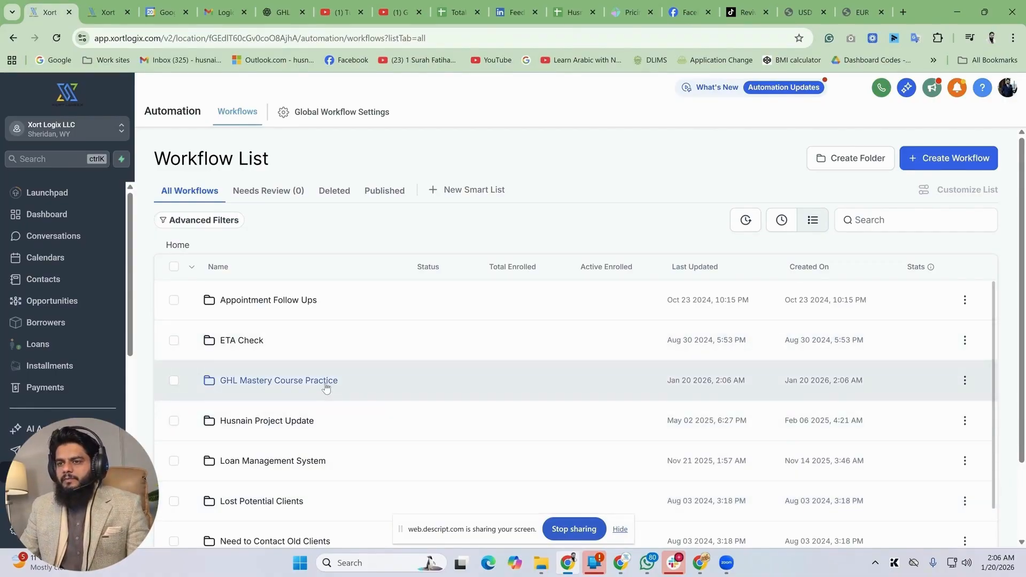
left_click(327, 383)
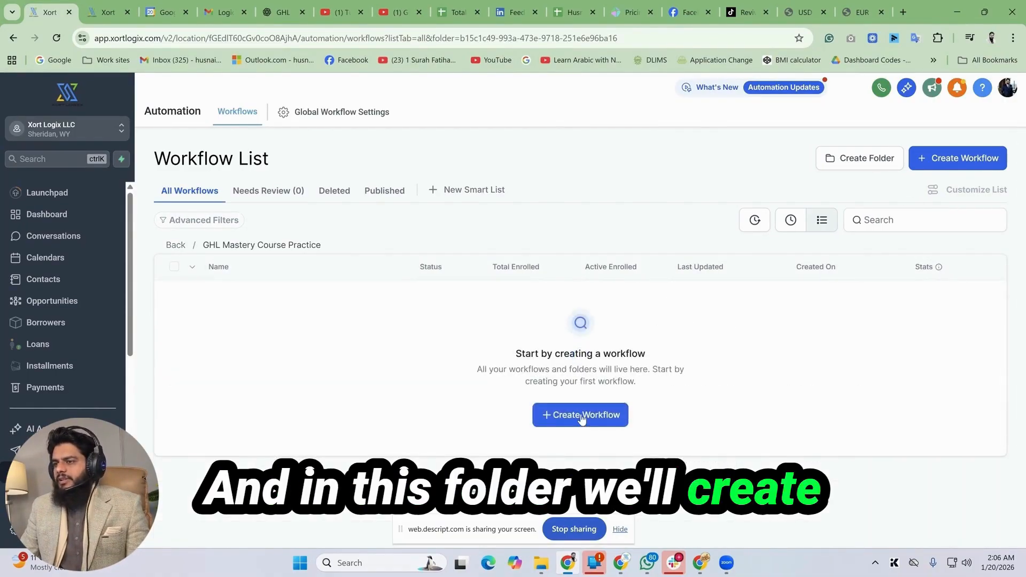
left_click(583, 417)
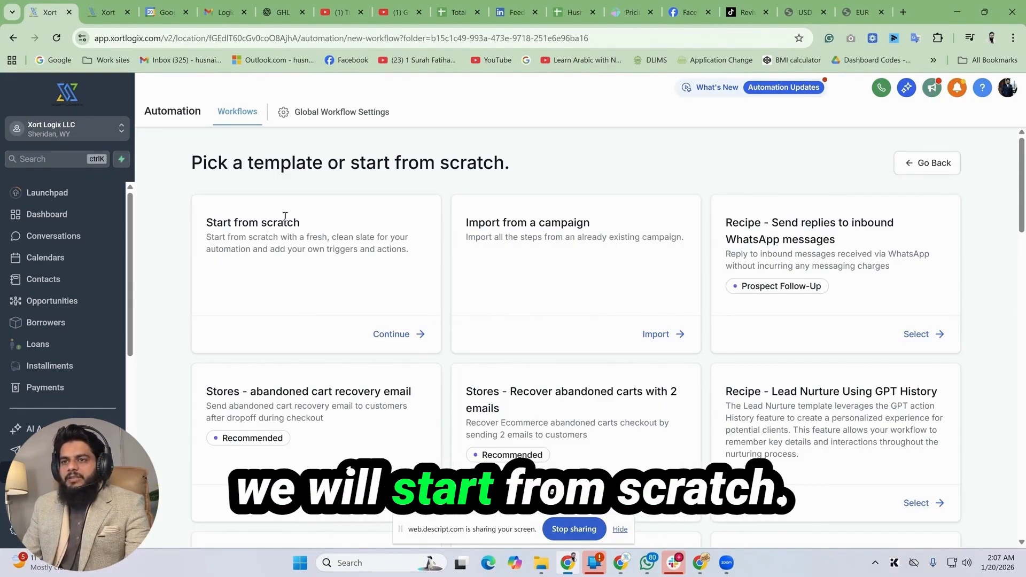
left_click(390, 334)
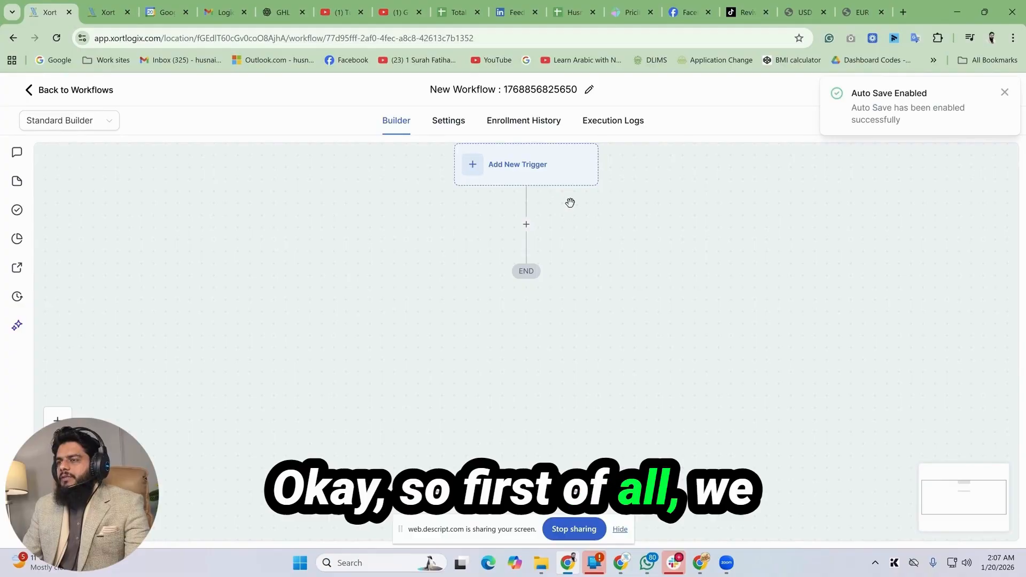
Rename the new workflow to Calendar Booking.
left_click(512, 87)
type("Calendar Booking")
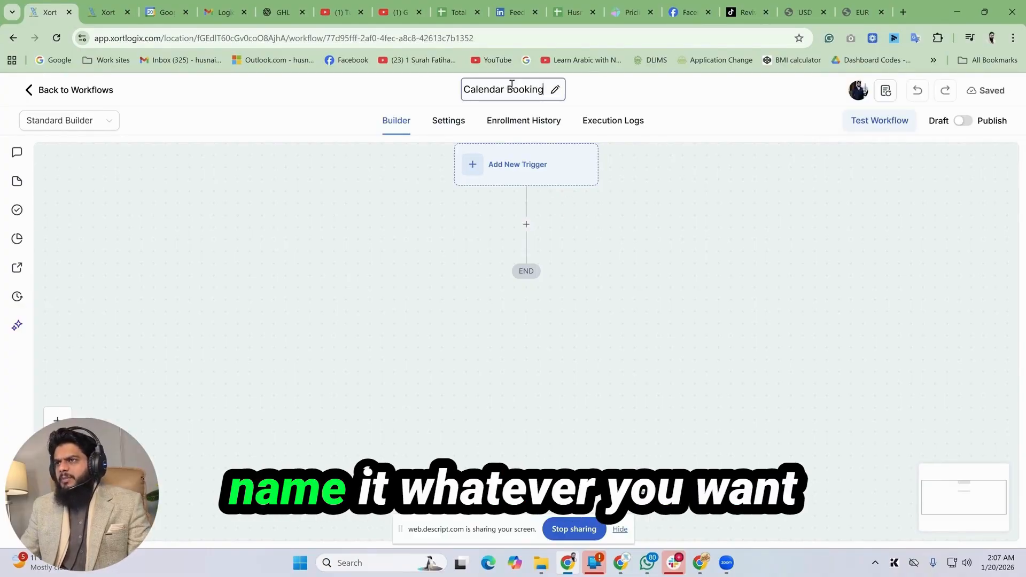
left_click(624, 92)
Start a new workflow trigger of the Customer Booked Appointment type, searching the triggers for "appoi".
left_click(508, 155)
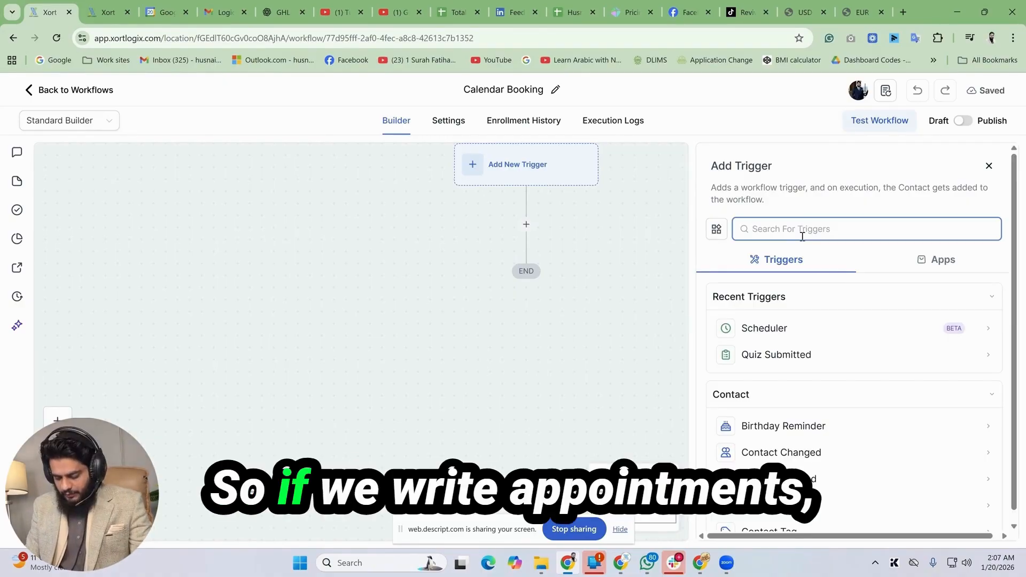
type("appoi")
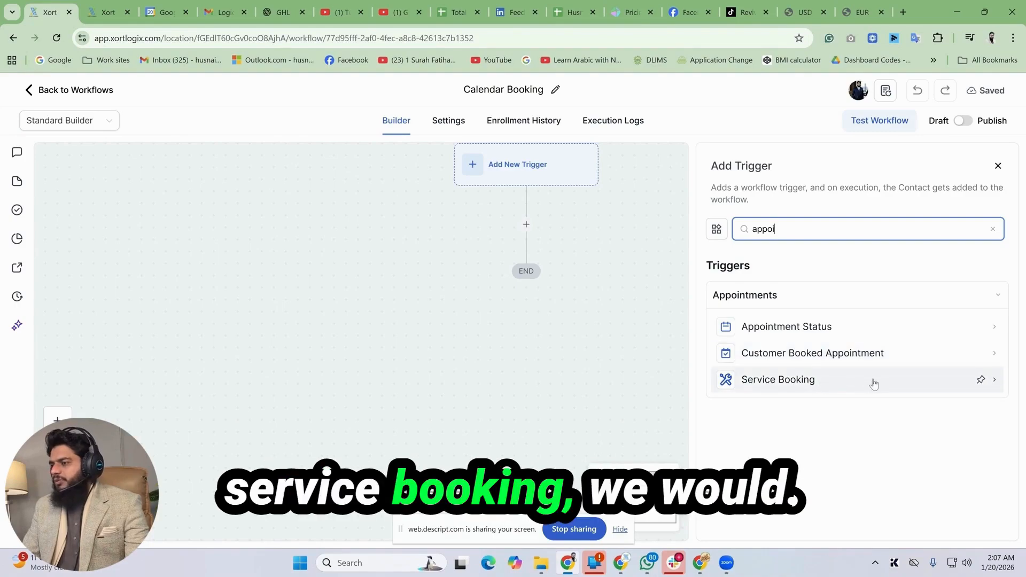
left_click(803, 353)
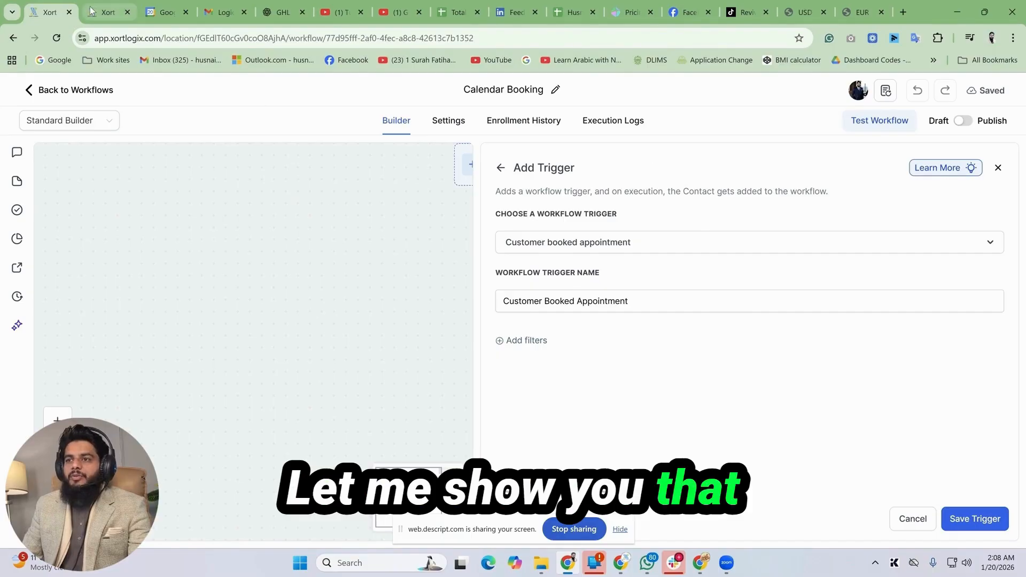
Open the Test Round Robin calendar's permanent booking link in a new browser tab to view the customer booking page.
left_click(903, 13)
type("https://api.leadconnectorhq.com/widget/booking/fOsedMerS6jRRrmylaTt")
key("Return")
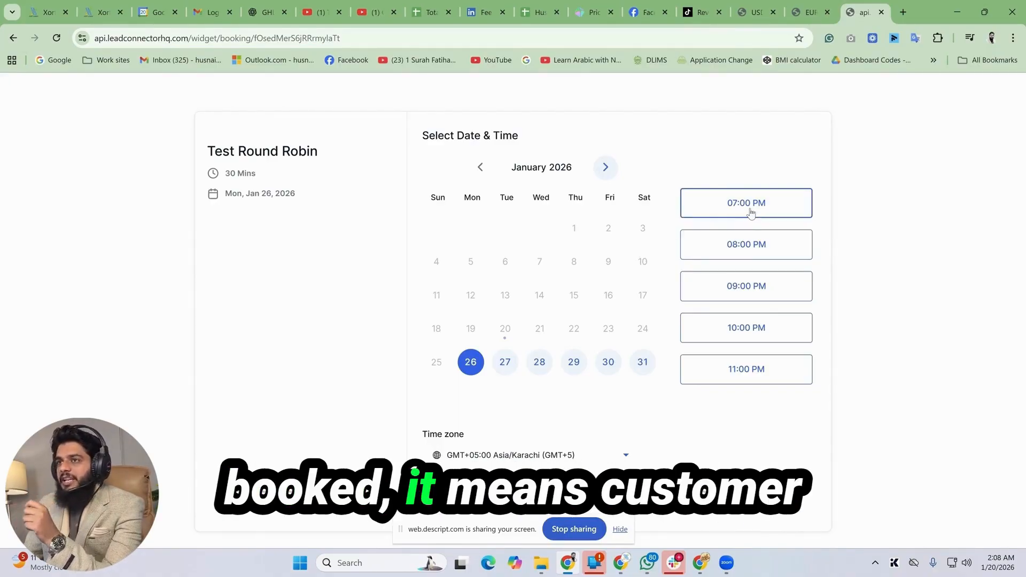
From the calendar settings, go to the calendar view, look at its new-appointment form and close it without booking.
left_click(83, 5)
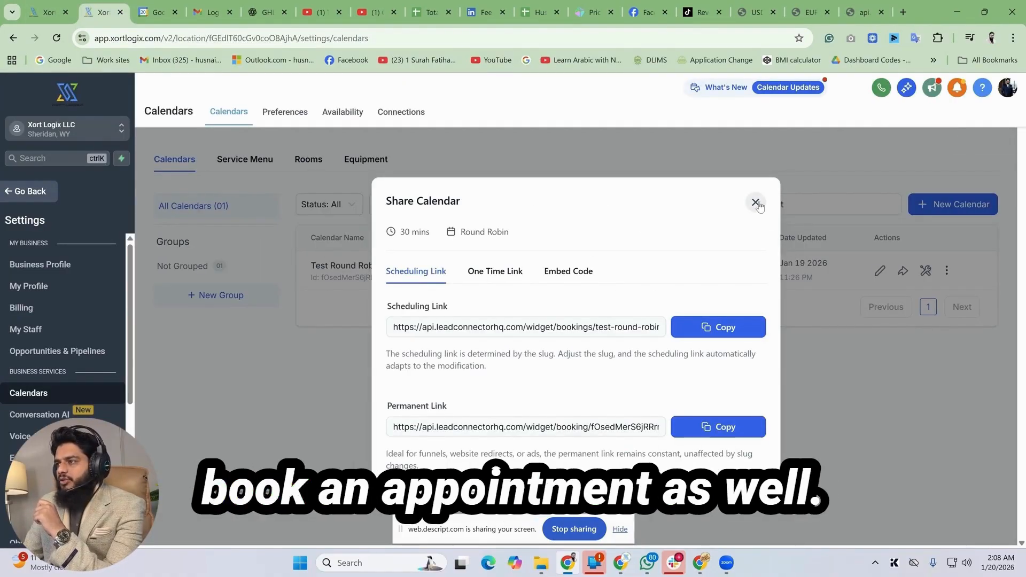
left_click(758, 203)
left_click(34, 192)
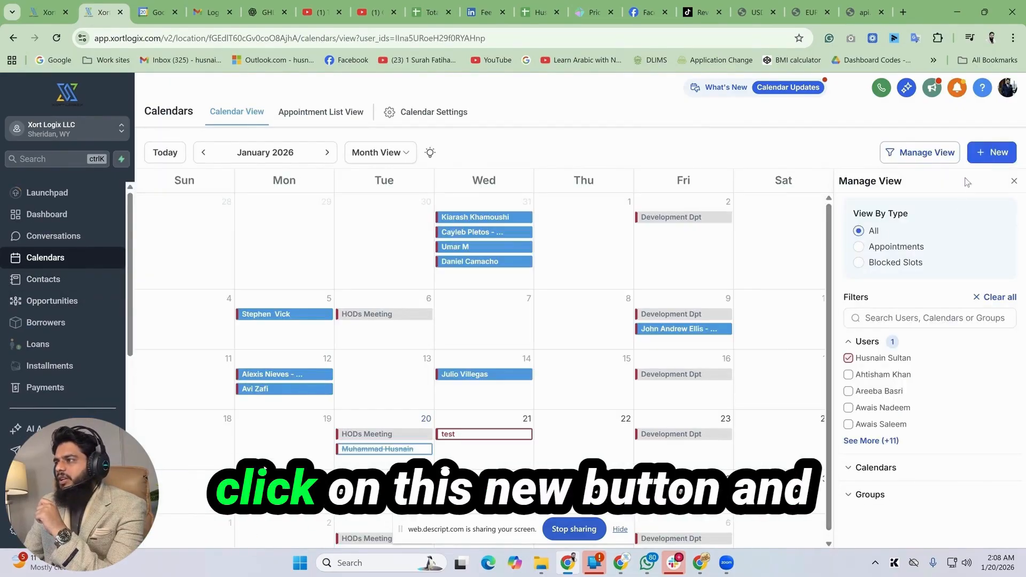
left_click(997, 156)
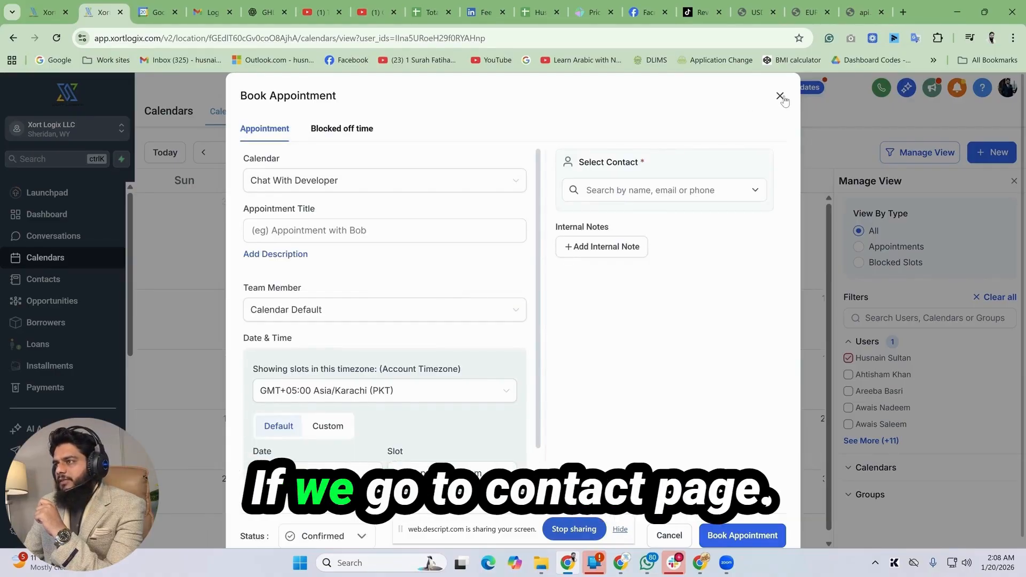
left_click(780, 97)
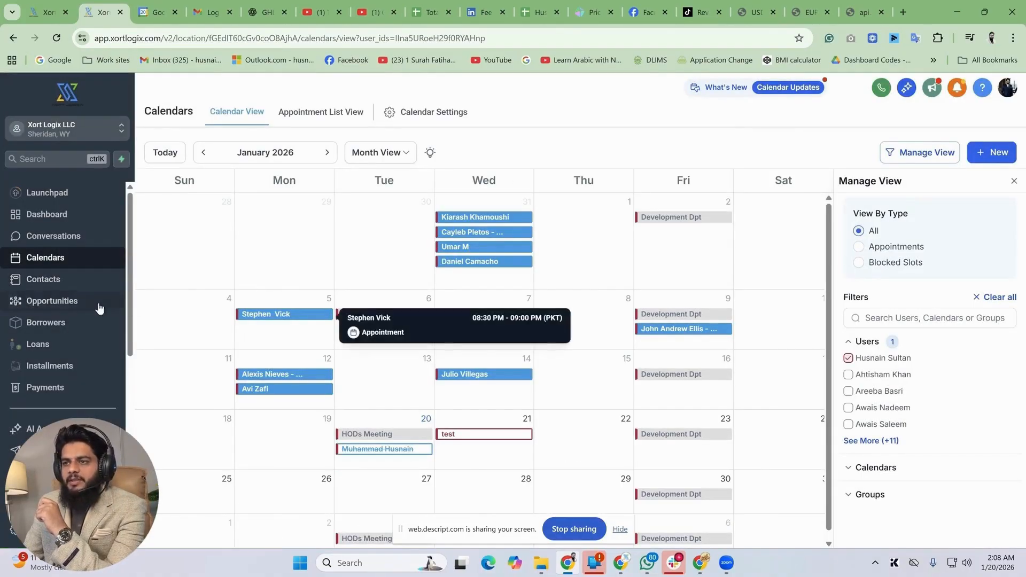
Open a contact's record, view the form for adding an appointment there and close it without booking.
left_click(44, 280)
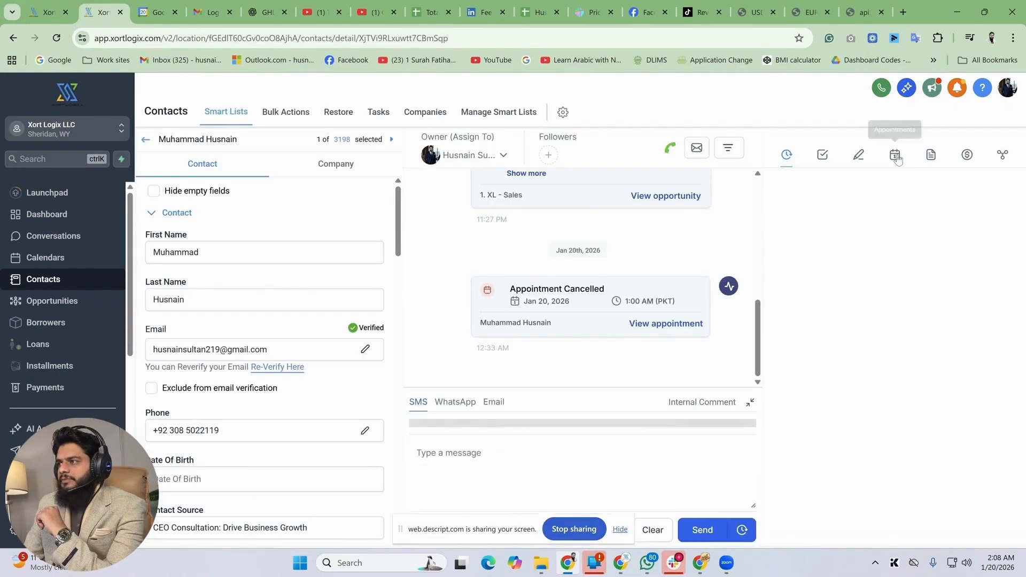
left_click(895, 155)
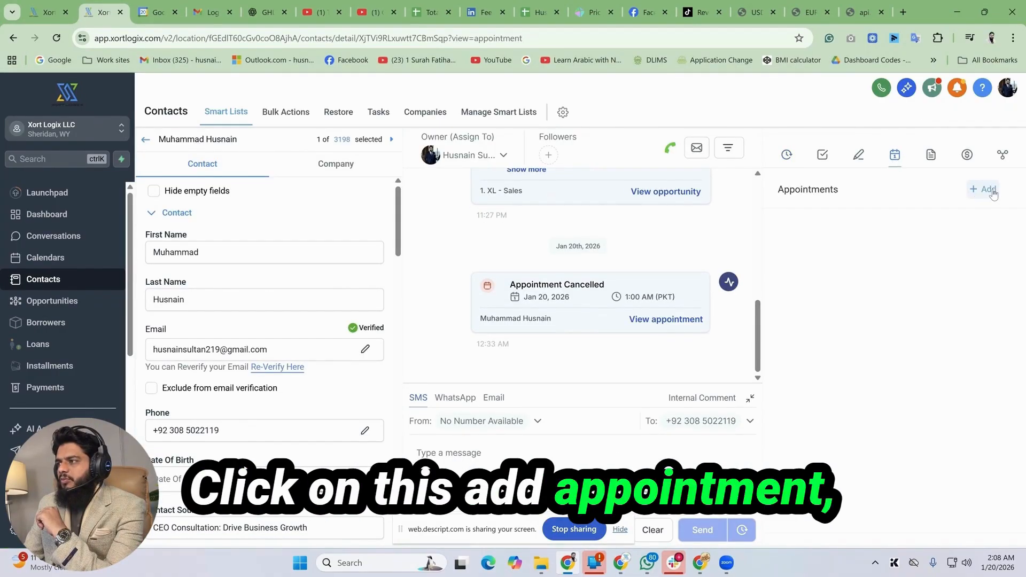
left_click(985, 189)
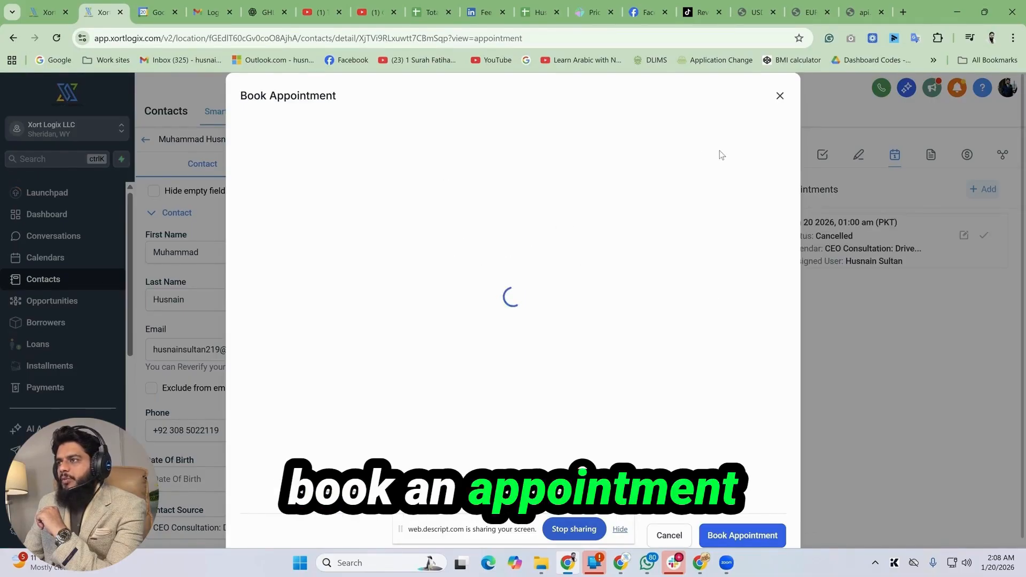
left_click(779, 96)
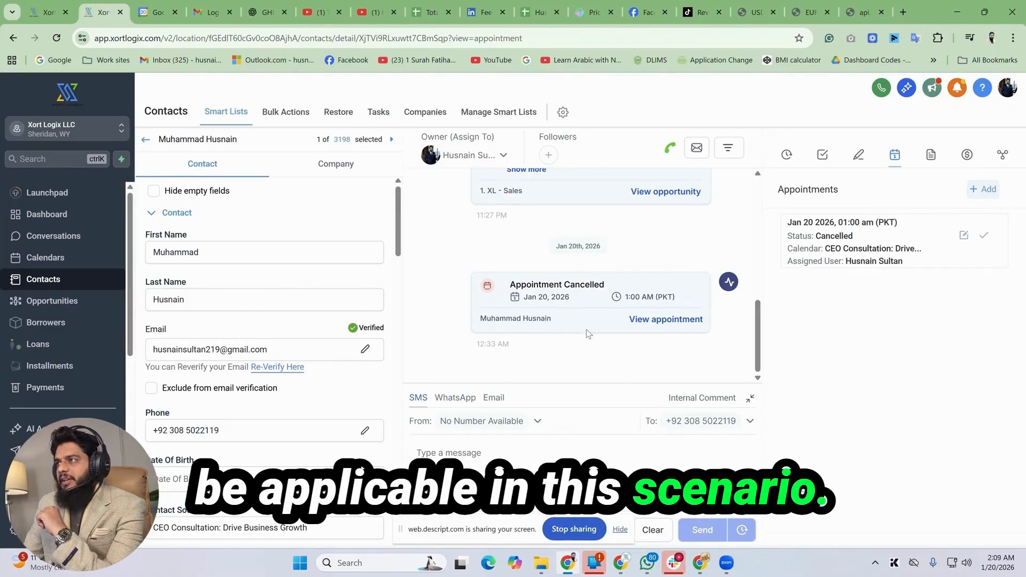
Back in the Calendar Booking workflow, filter the trigger by In calendar set to Test Round Robin and save the trigger.
left_click(864, 12)
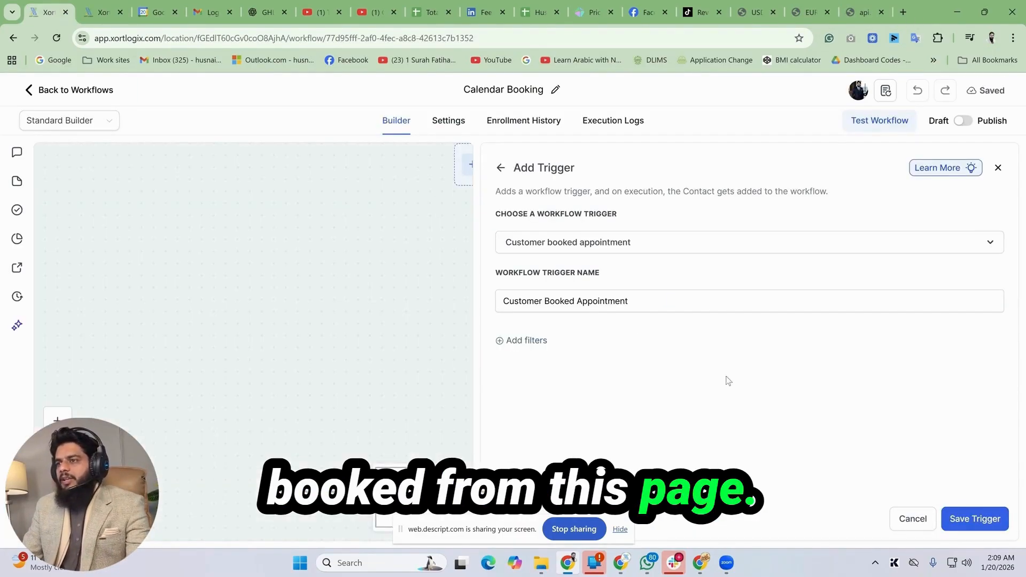
left_click(543, 340)
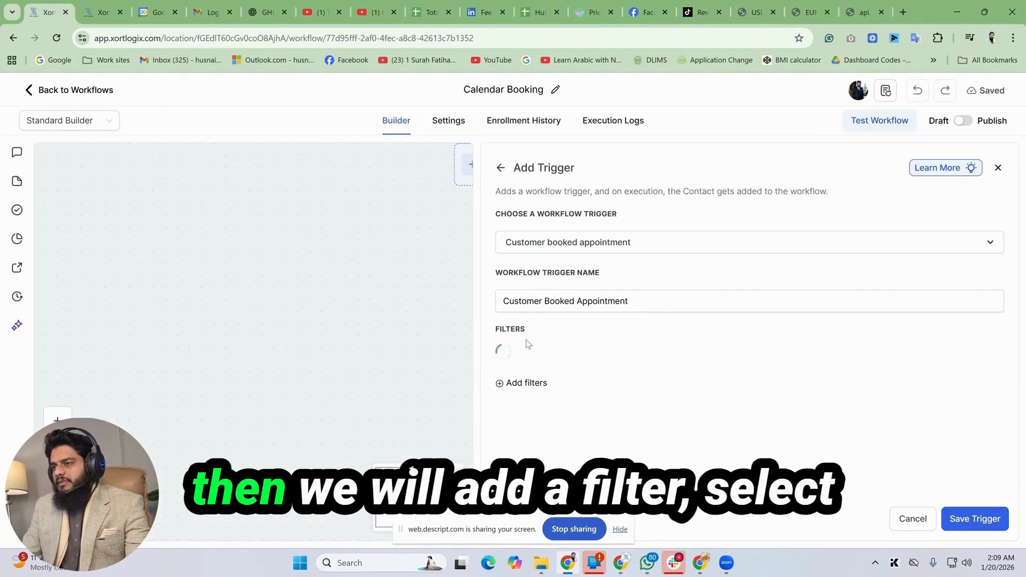
left_click(663, 359)
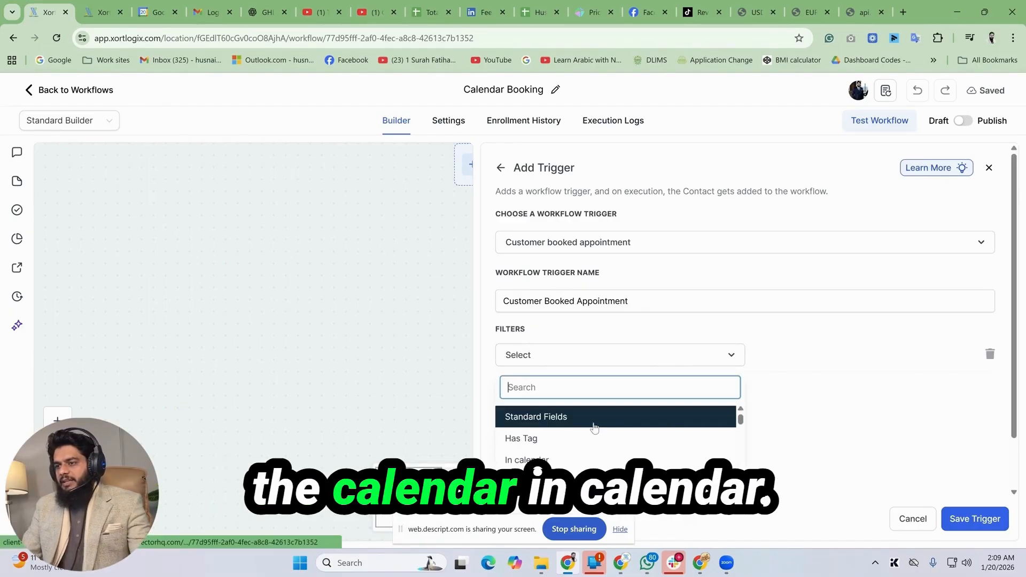
left_click(597, 458)
left_click(846, 358)
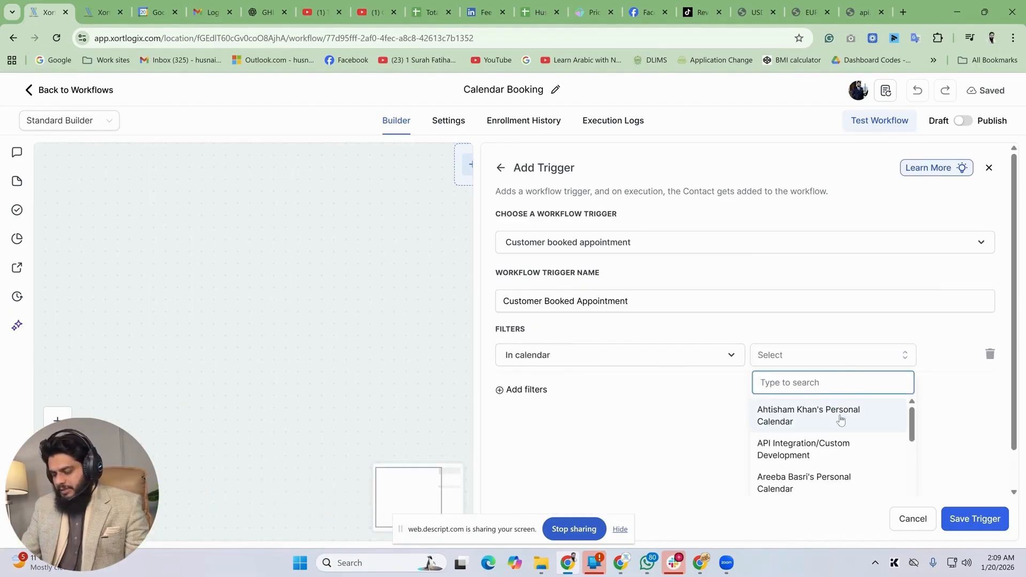
type("tes")
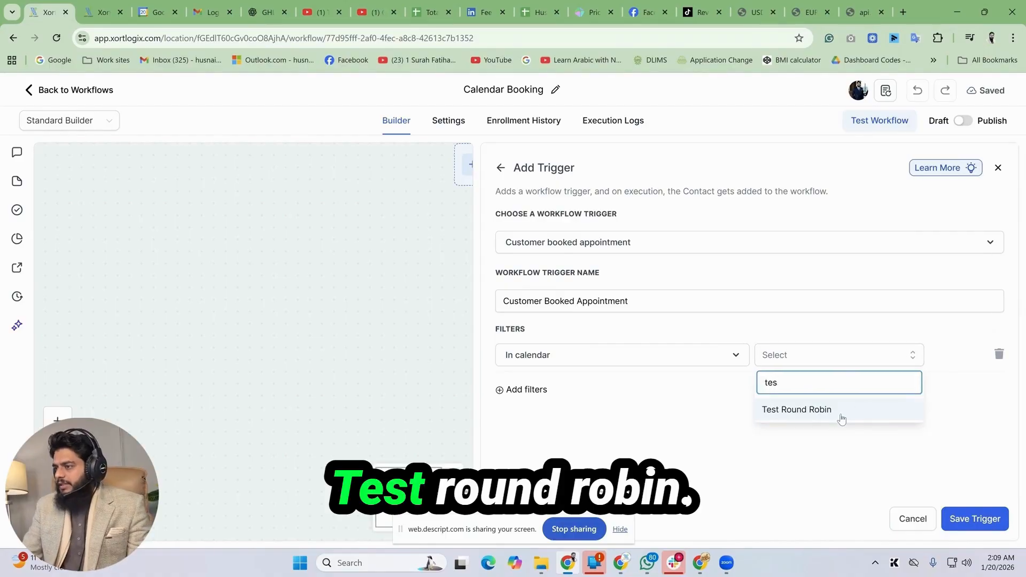
left_click(843, 417)
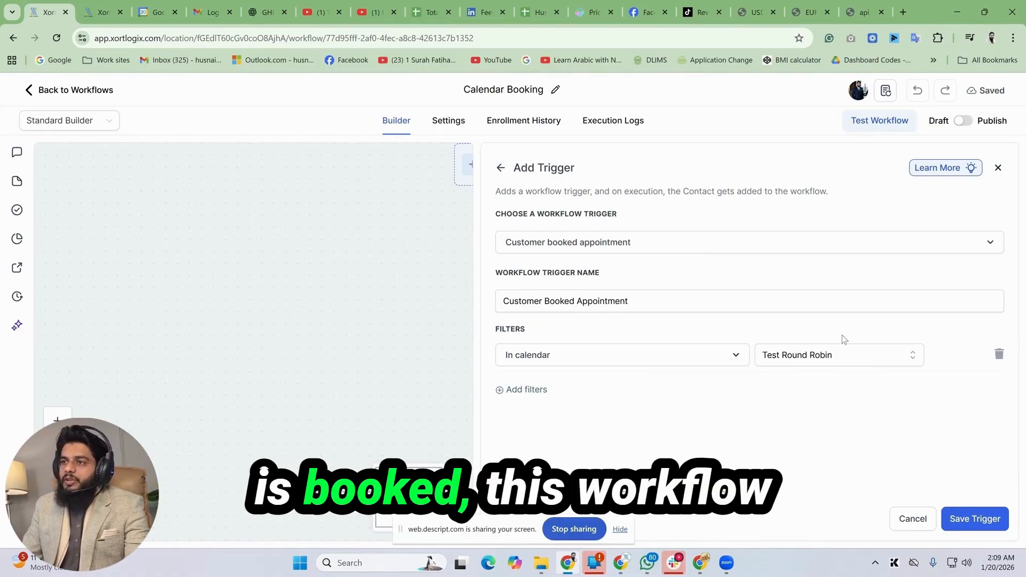
left_click(954, 519)
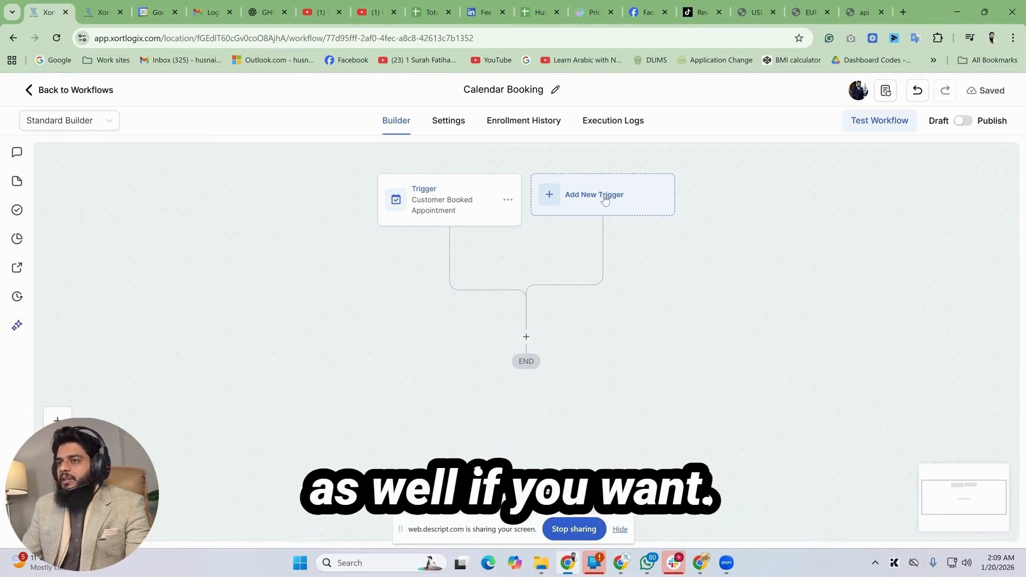
Add a Send Email action below the trigger, searching the actions for "send".
left_click(526, 337)
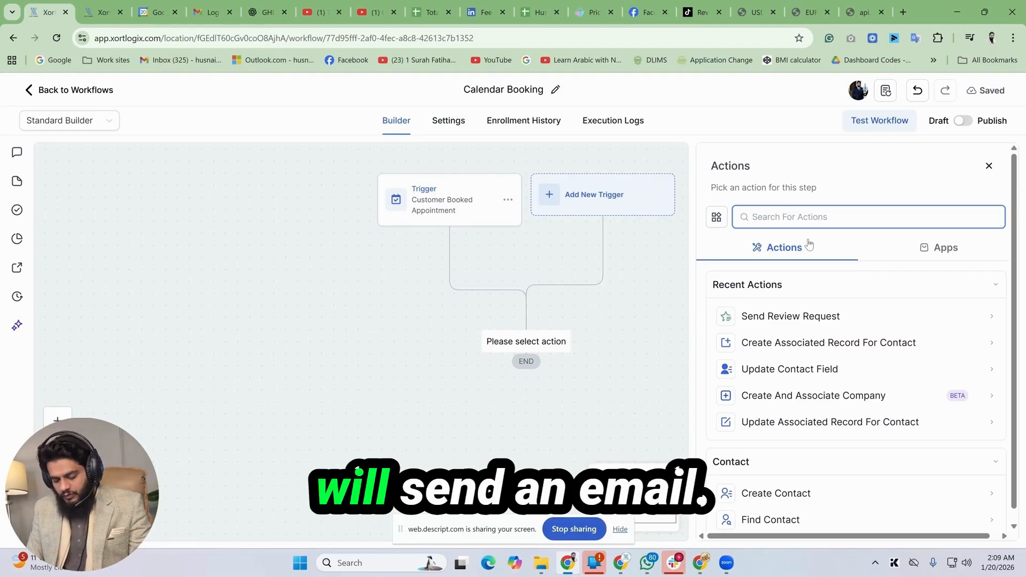
type("send")
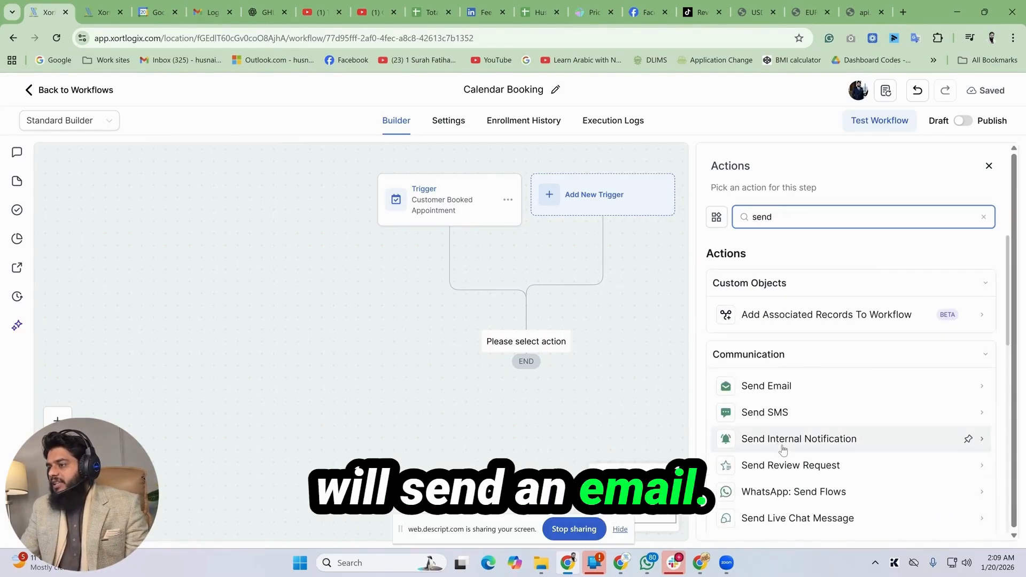
left_click(809, 391)
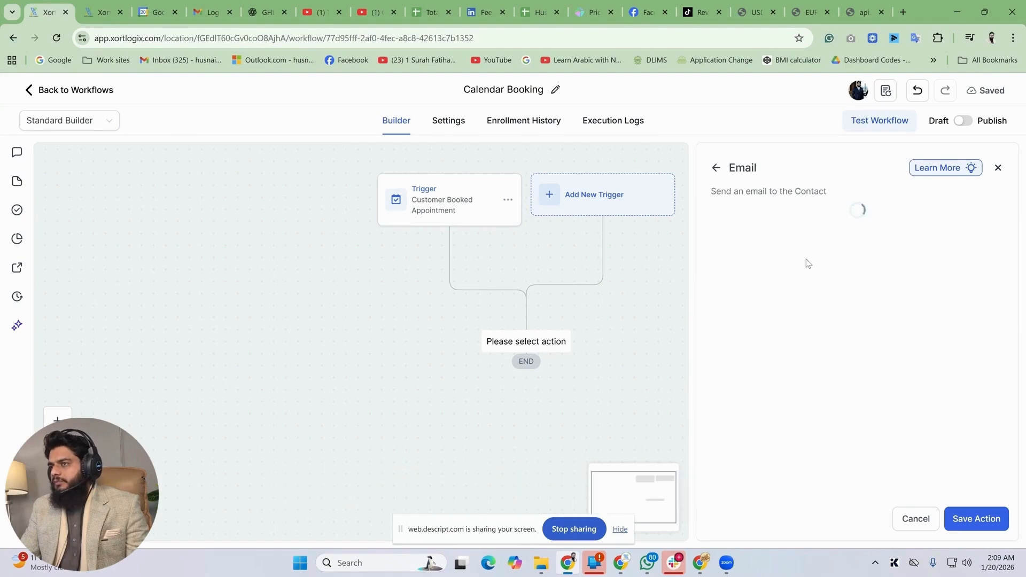
Switch to ChatGPT in a new tab and request help writing an appointment confirmation email including "appoint time and other details as well".
left_click(902, 12)
type("chat")
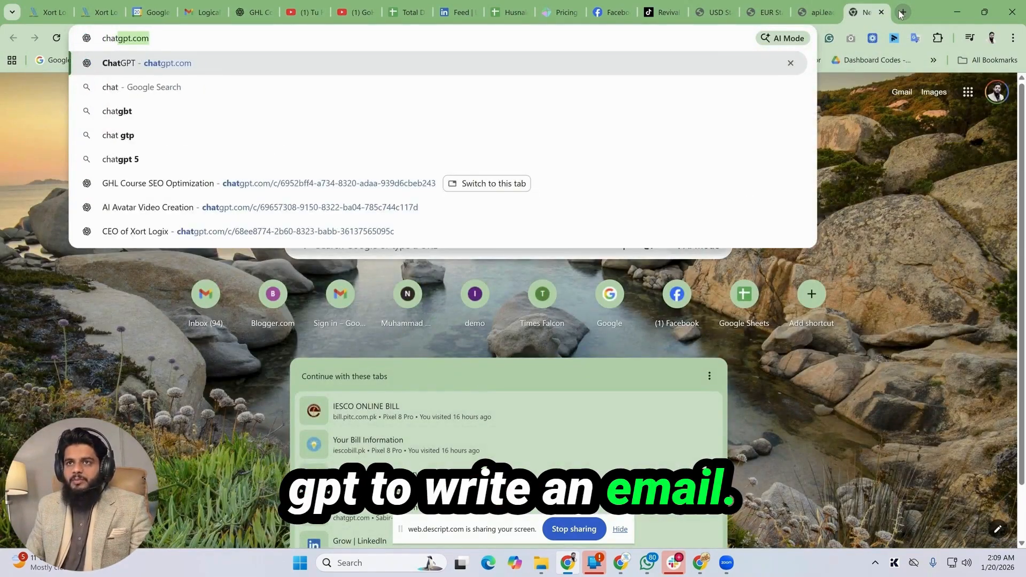
key("Return")
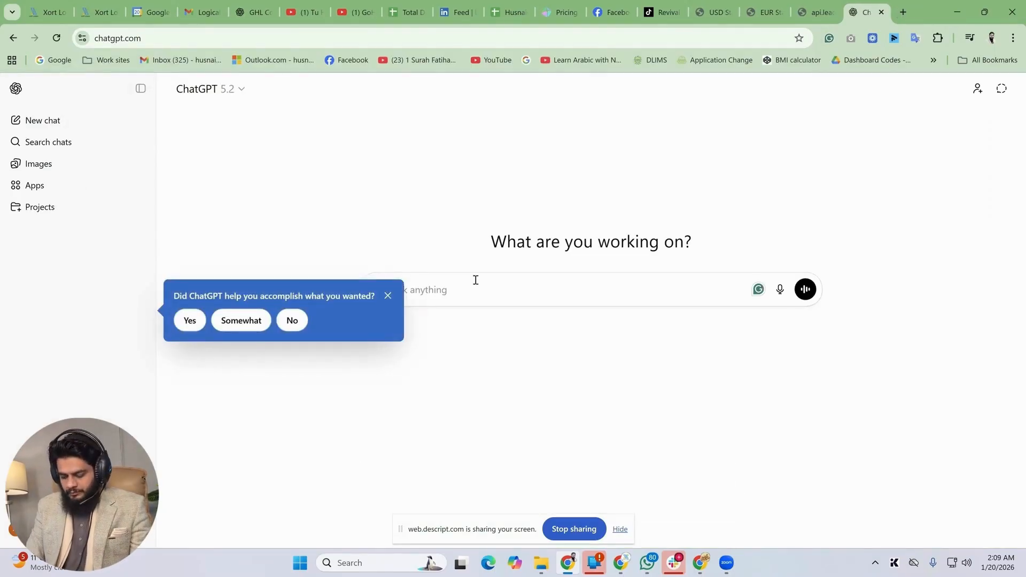
type("me write an appointment confirmation email in which i want to include appoint time and other")
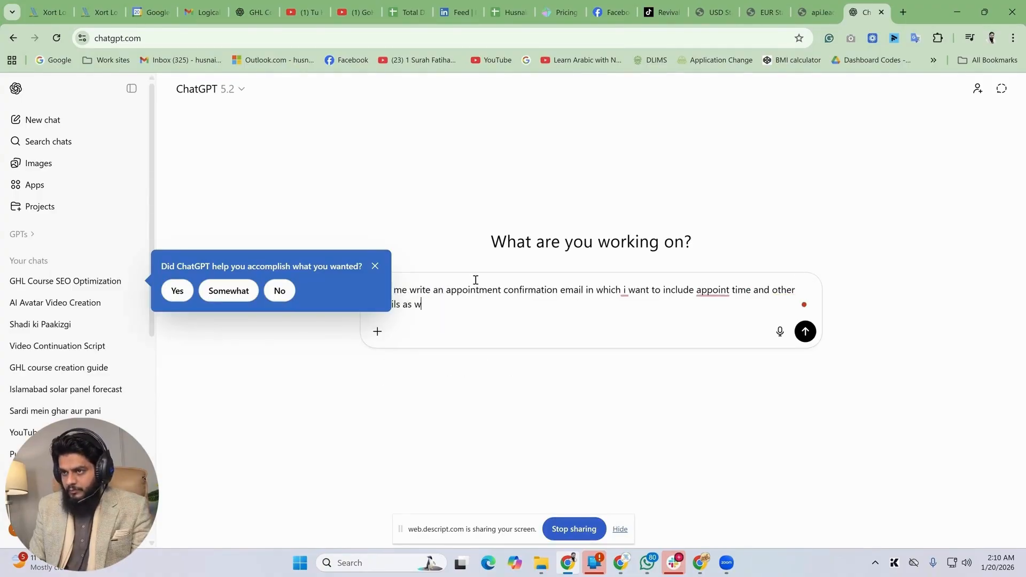
key("Return")
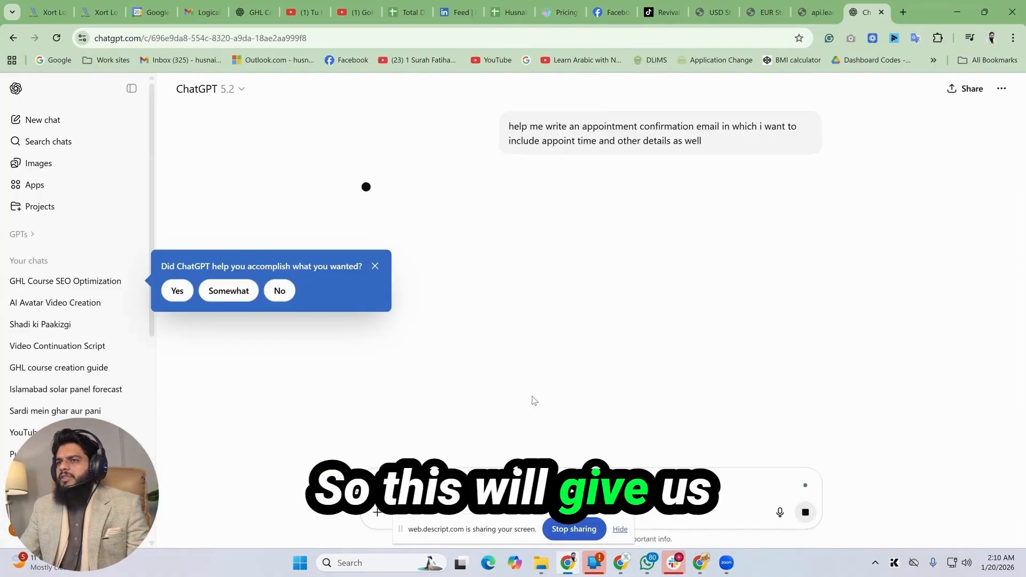
left_click(375, 289)
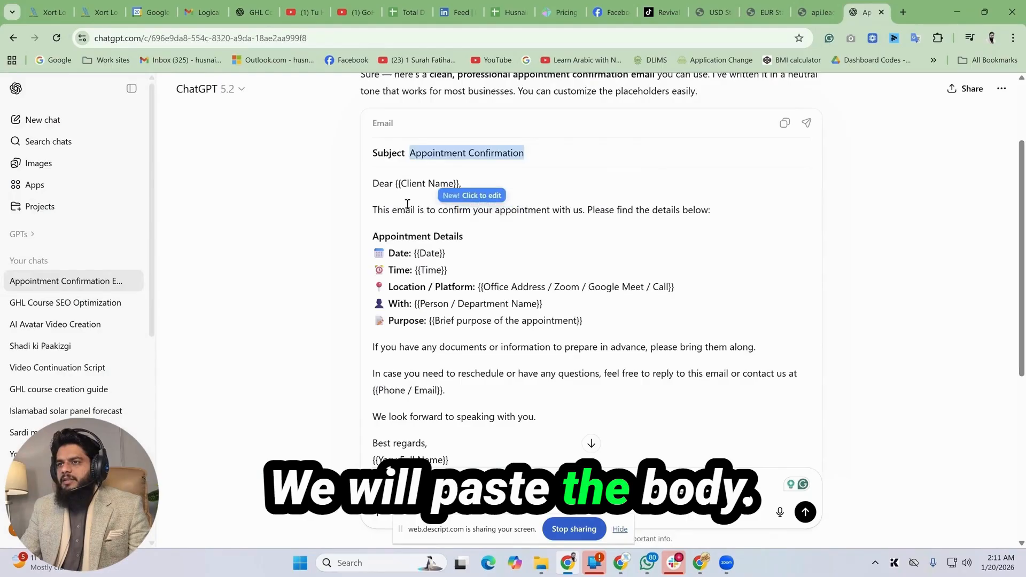
Copy the whole body of the generated confirmation email and paste it into the workflow's email message.
left_click_drag(372, 183, 490, 337)
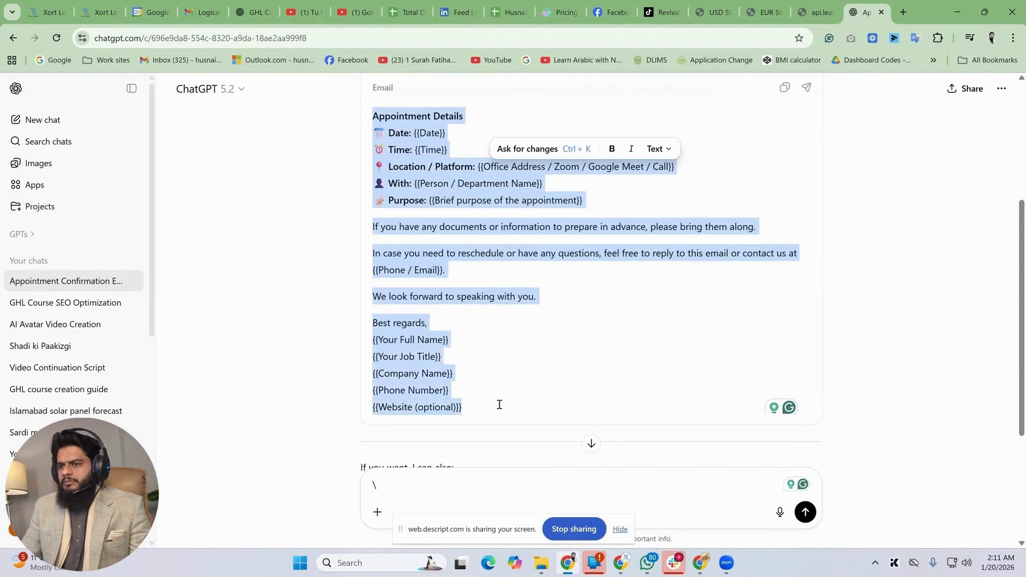
scroll(499, 404, "down", 1)
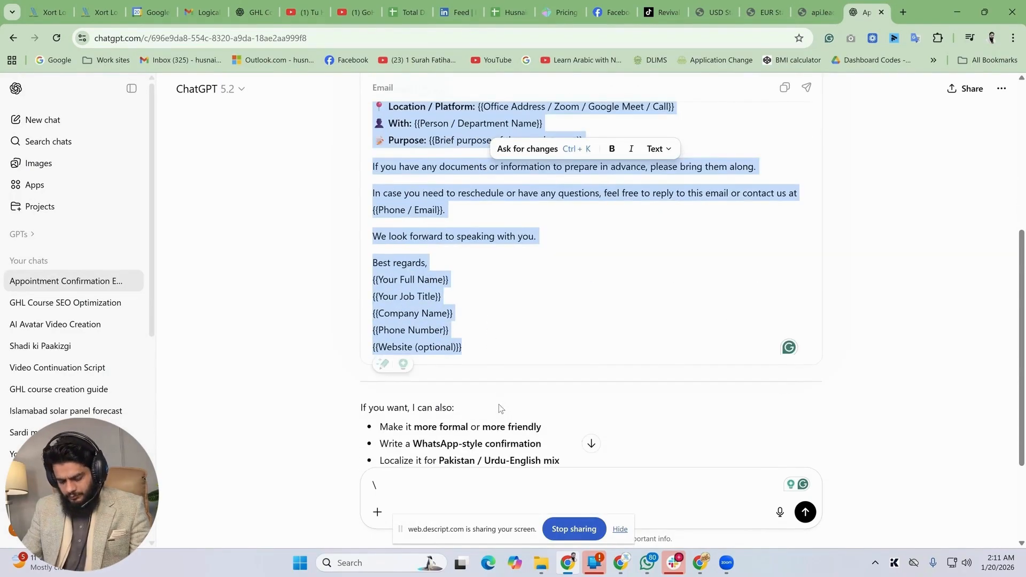
left_click(61, 7)
key("ctrl+v")
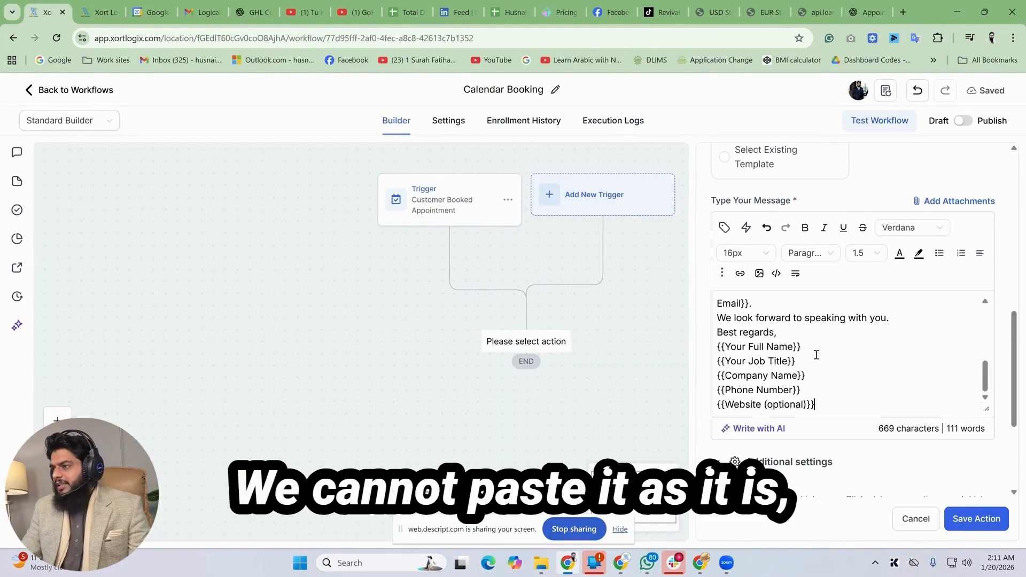
Replace the {{Client Name}} placeholder in the email greeting with the contact's First Name custom value.
scroll(823, 320, "up", 6)
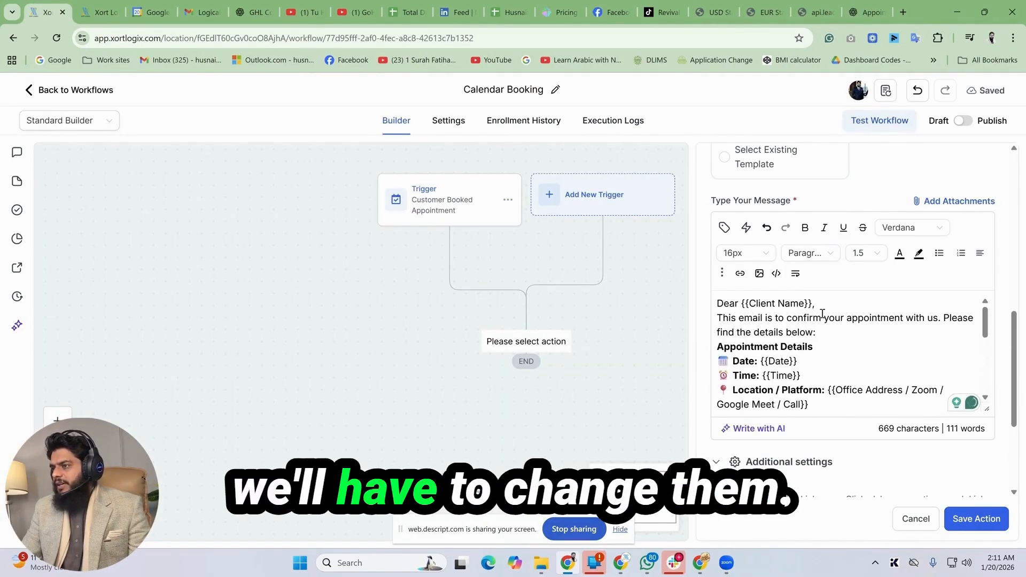
left_click_drag(813, 304, 741, 304)
key("BackSpace")
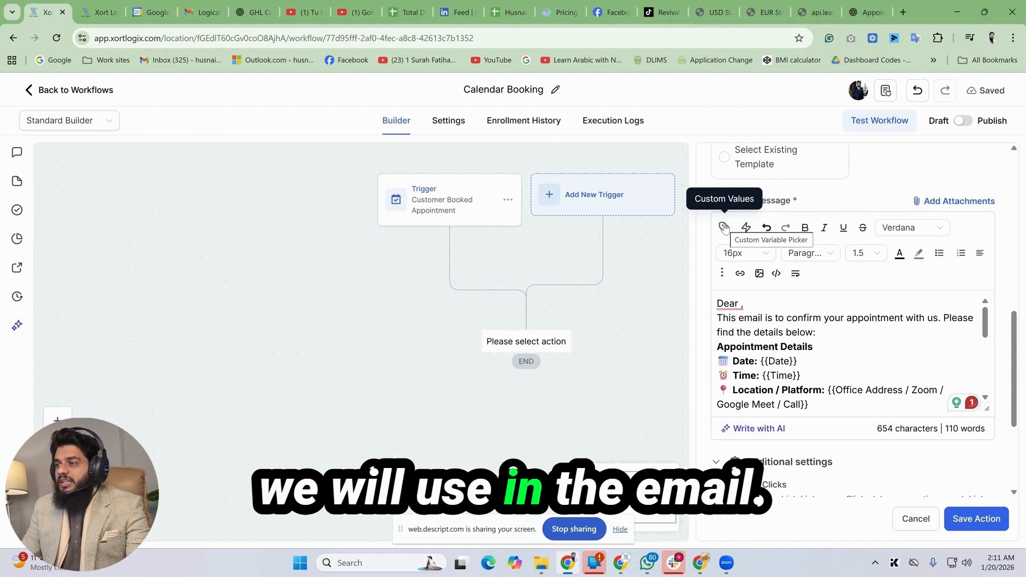
left_click(724, 227)
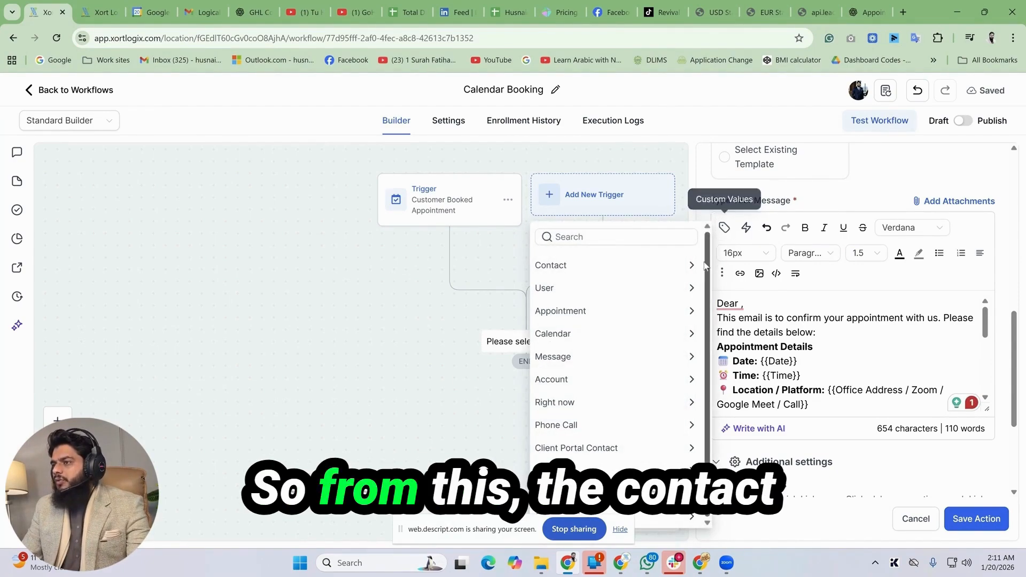
left_click(637, 267)
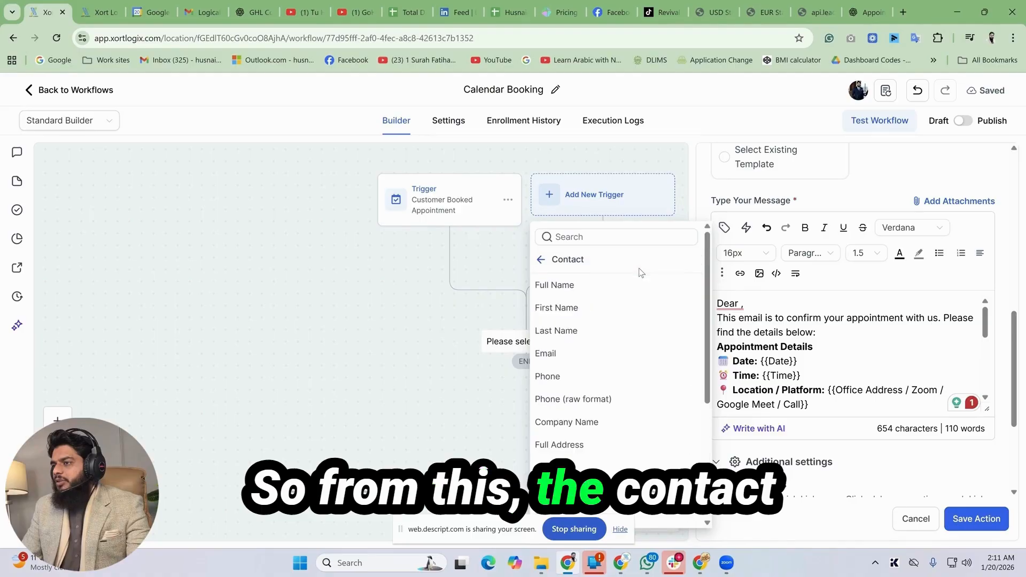
left_click(601, 307)
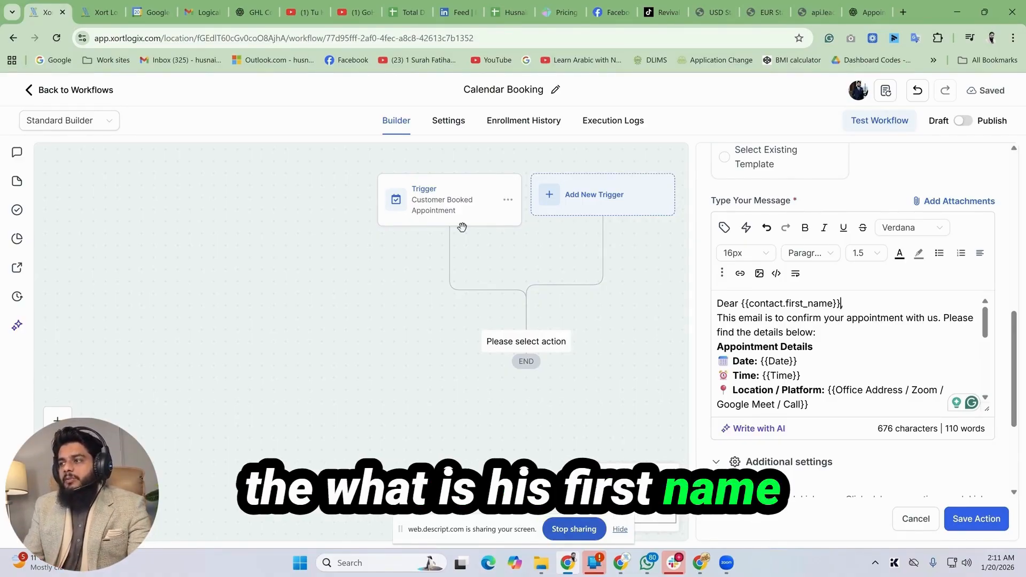
left_click(724, 227)
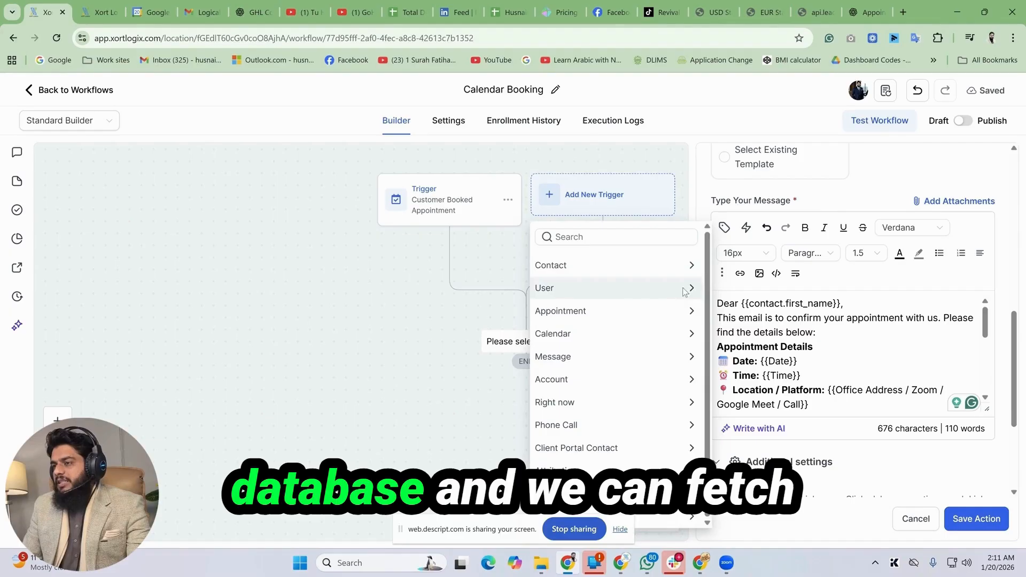
left_click(828, 368)
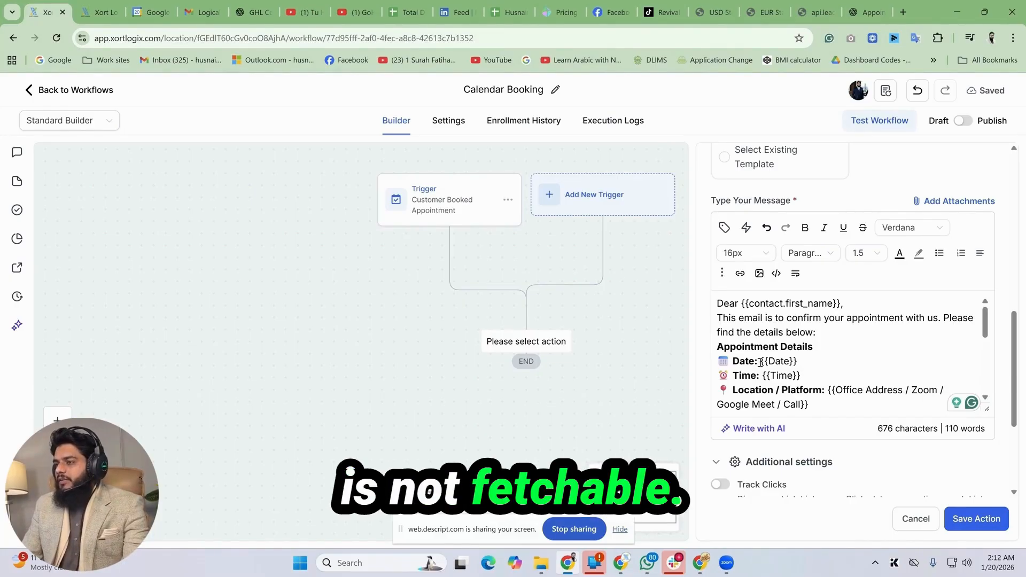
Replace the {{Date}} placeholder in the appointment details with the appointment's Start Date custom value.
left_click_drag(760, 363, 802, 362)
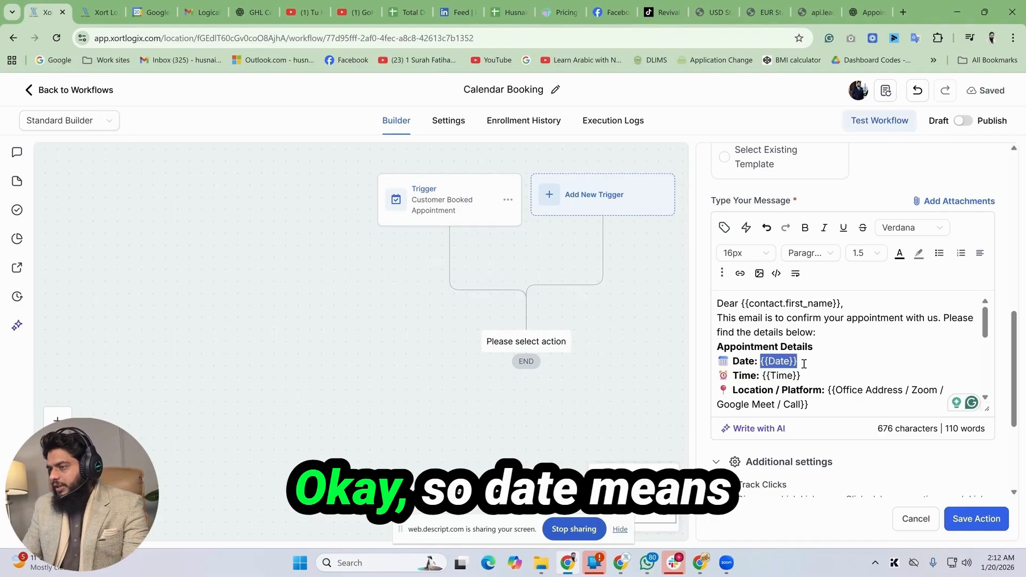
key("BackSpace")
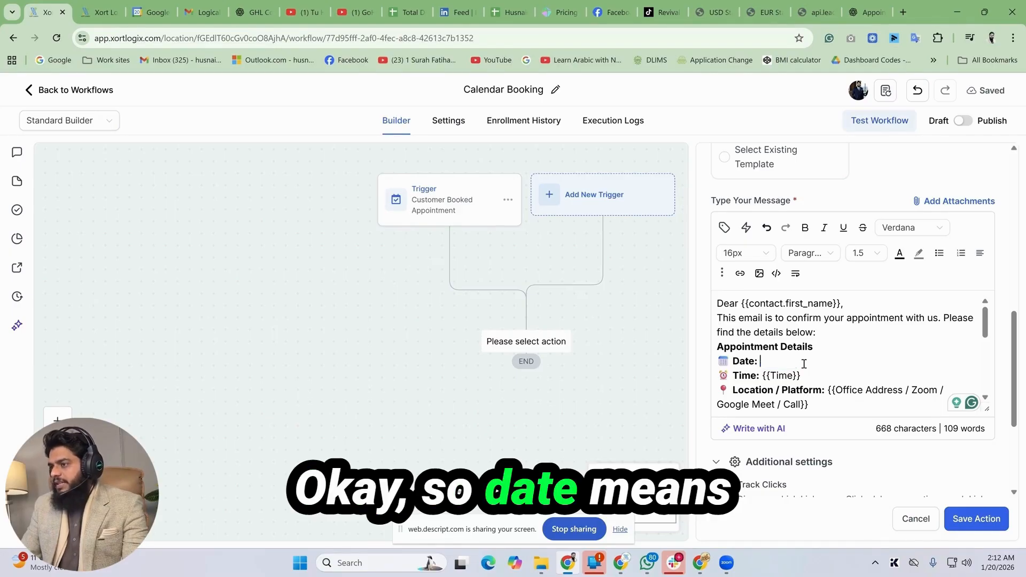
left_click(722, 229)
left_click(593, 307)
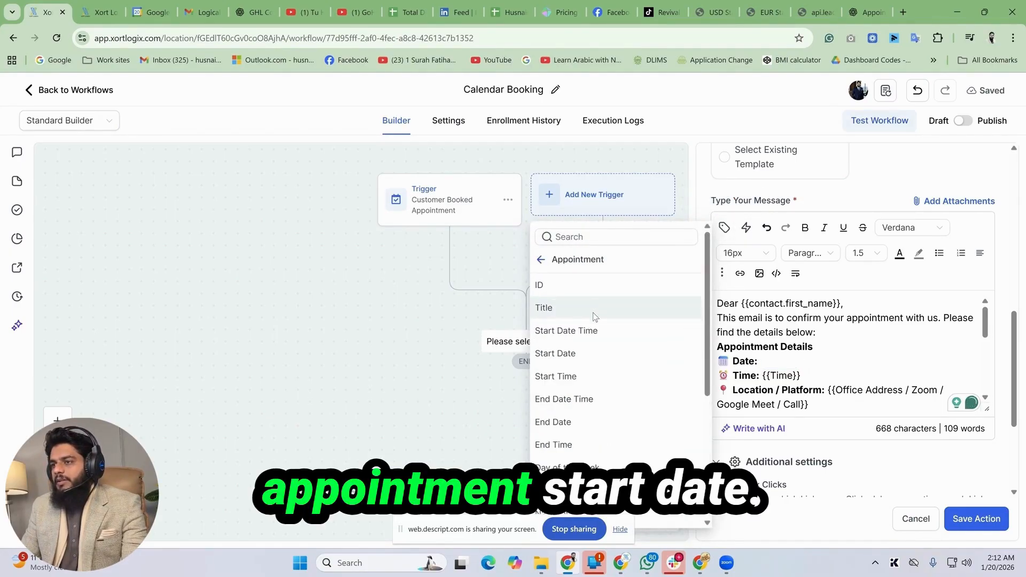
left_click(590, 354)
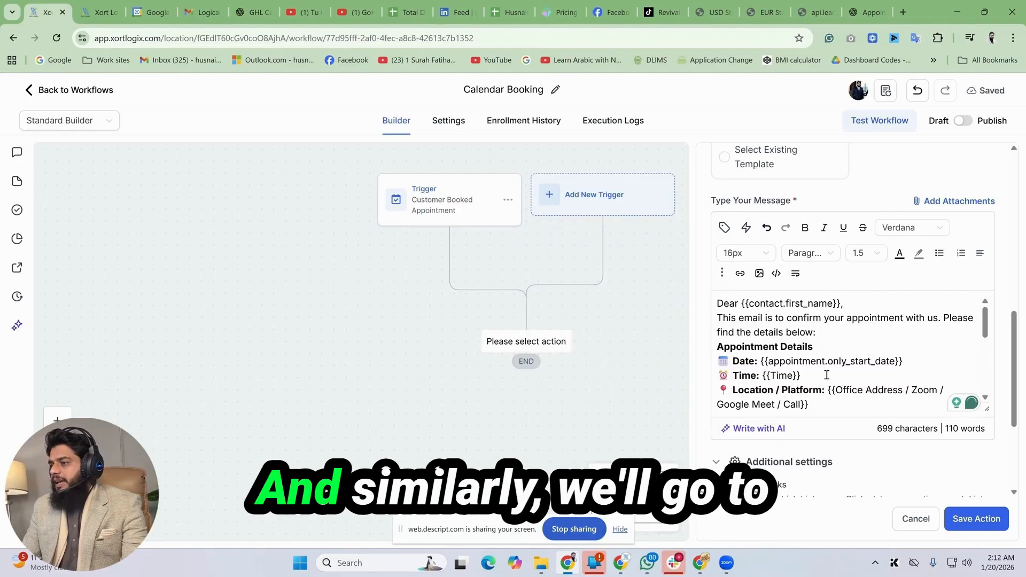
Replace the {{Time}} placeholder with the appointment's Start Time custom value.
left_click_drag(777, 376, 765, 376)
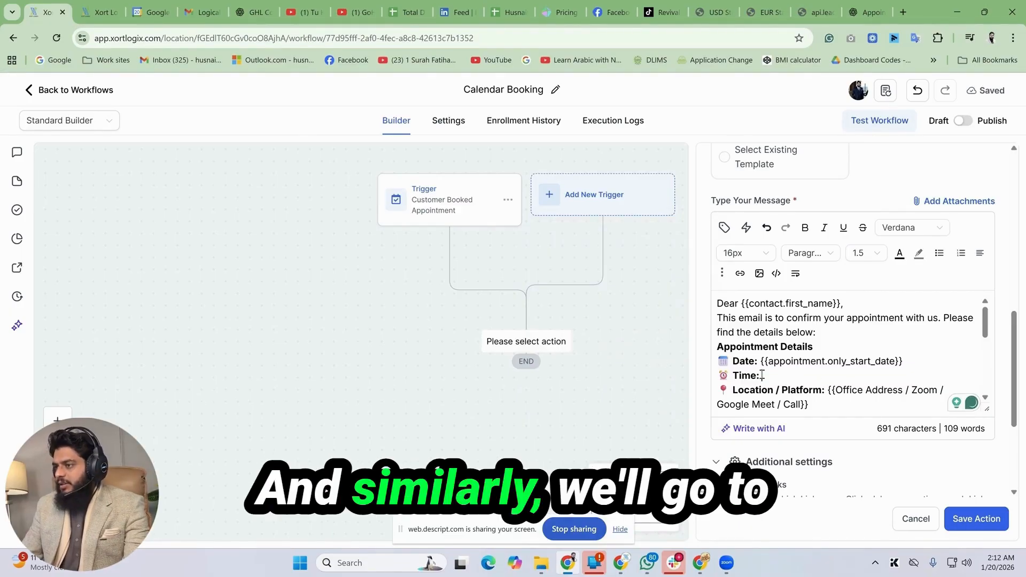
left_click(724, 228)
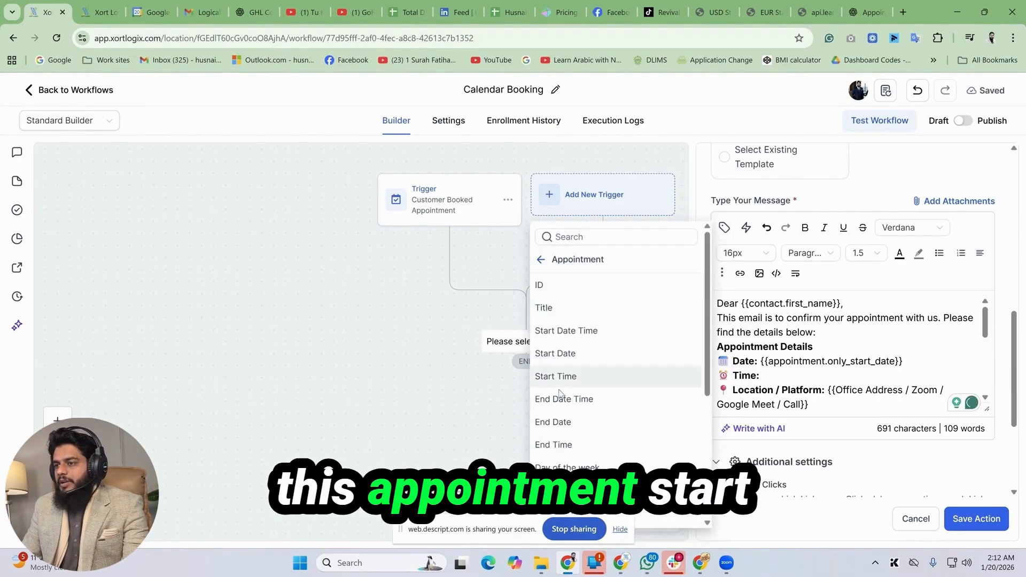
left_click(583, 376)
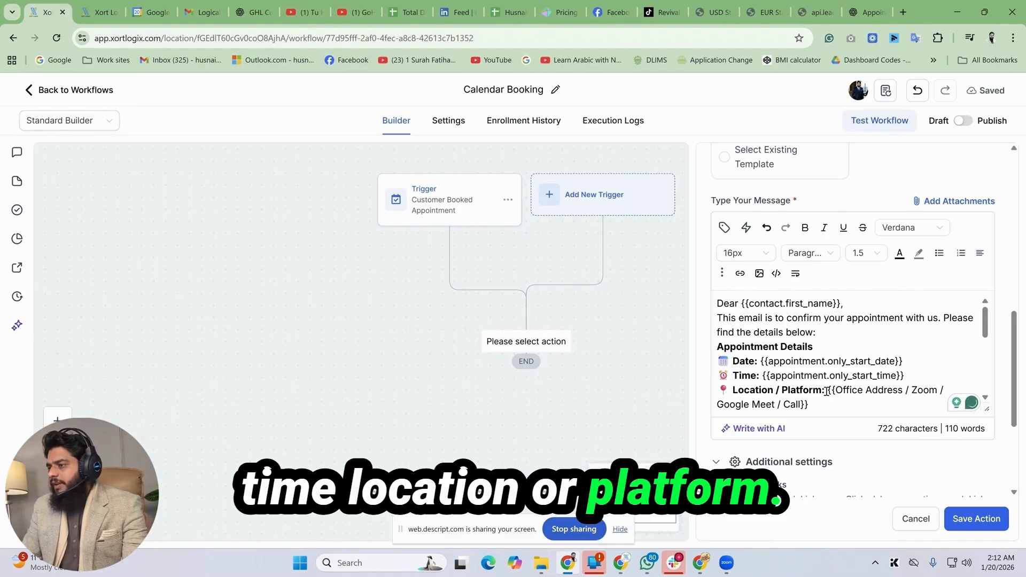
Replace the Location / Platform placeholder with the appointment's Meeting Location custom value.
left_click_drag(827, 391, 809, 404)
key("BackSpace")
left_click(724, 228)
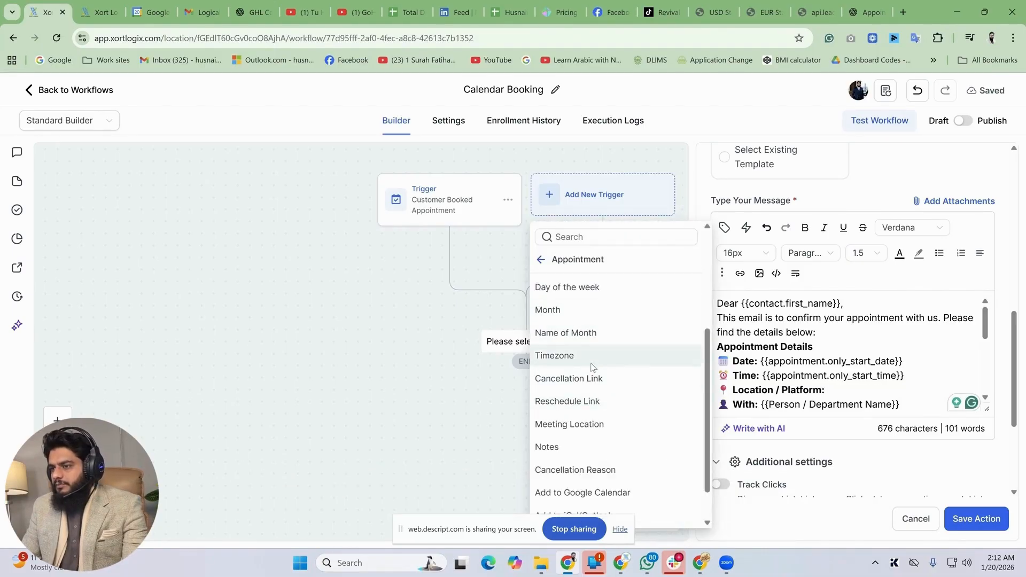
left_click(591, 425)
Delete the With and Purpose lines, including their placeholders, from the appointment details.
scroll(912, 358, "down", 2)
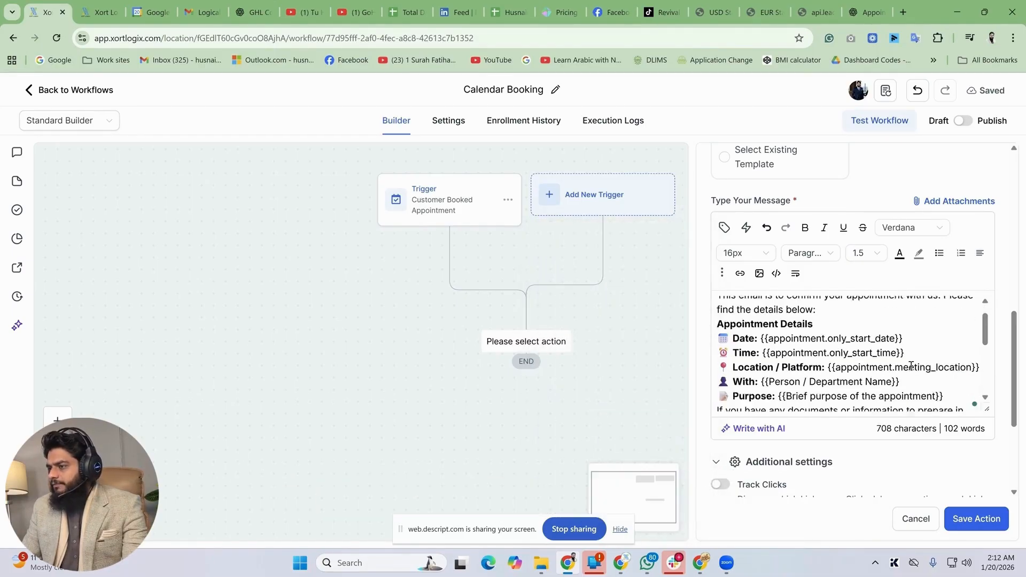
left_click_drag(901, 343, 721, 346)
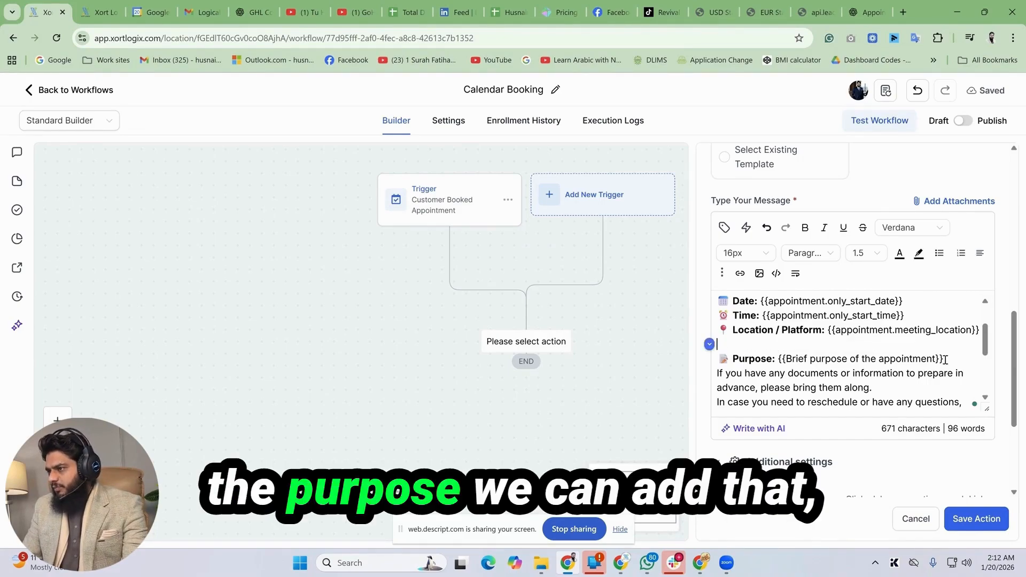
left_click_drag(944, 359, 719, 359)
key("BackSpace")
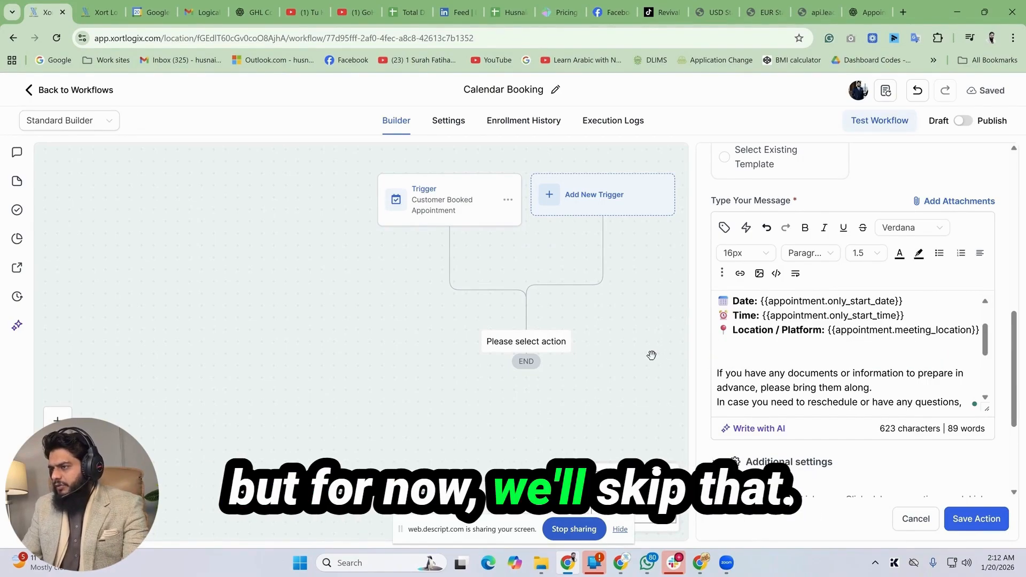
Replace the placeholder after "contact us at" with the user's Email custom value, followed by a full stop.
scroll(864, 348, "down", 2)
scroll(862, 348, "down", 2)
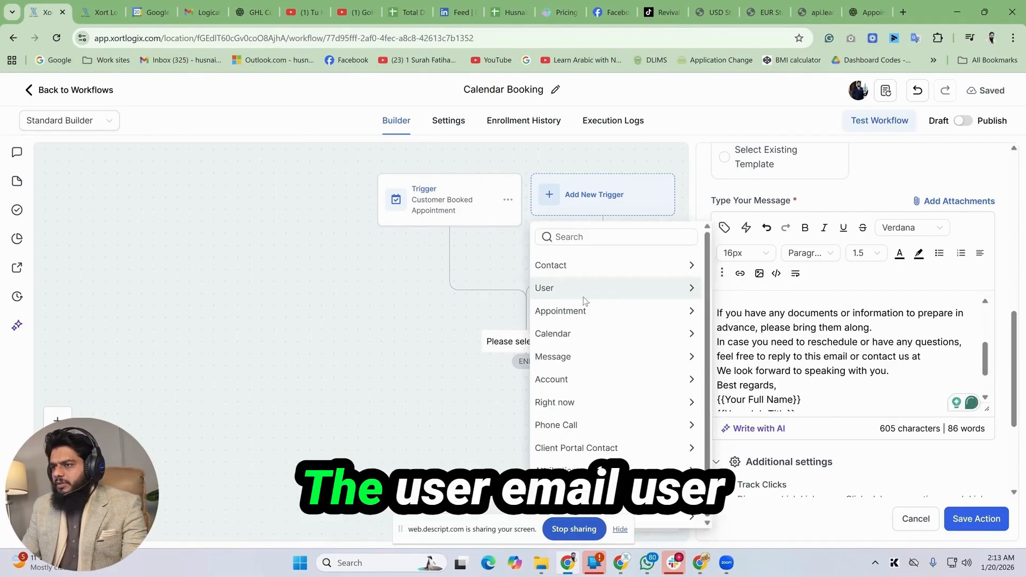
left_click(583, 288)
left_click(589, 363)
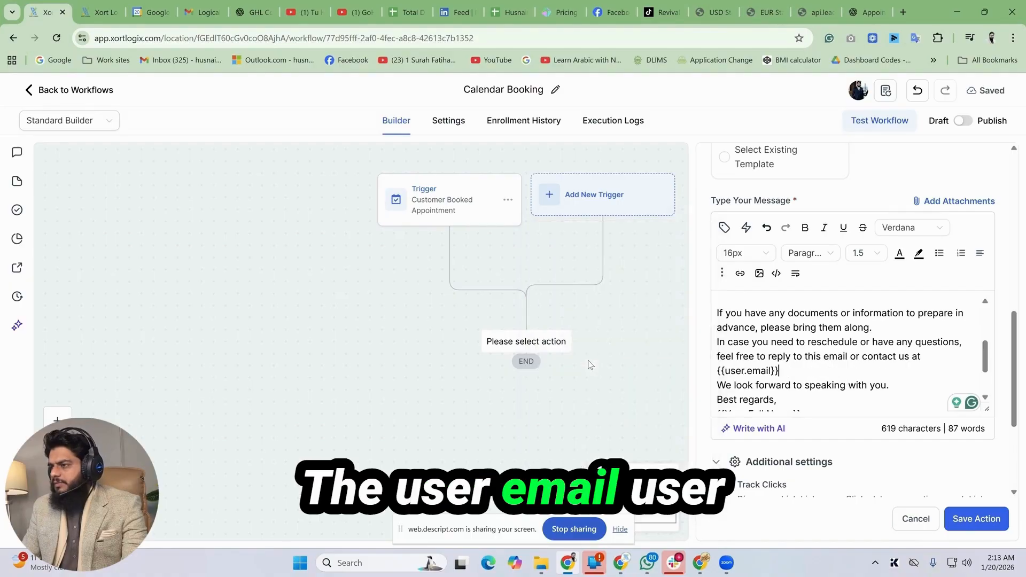
type(".")
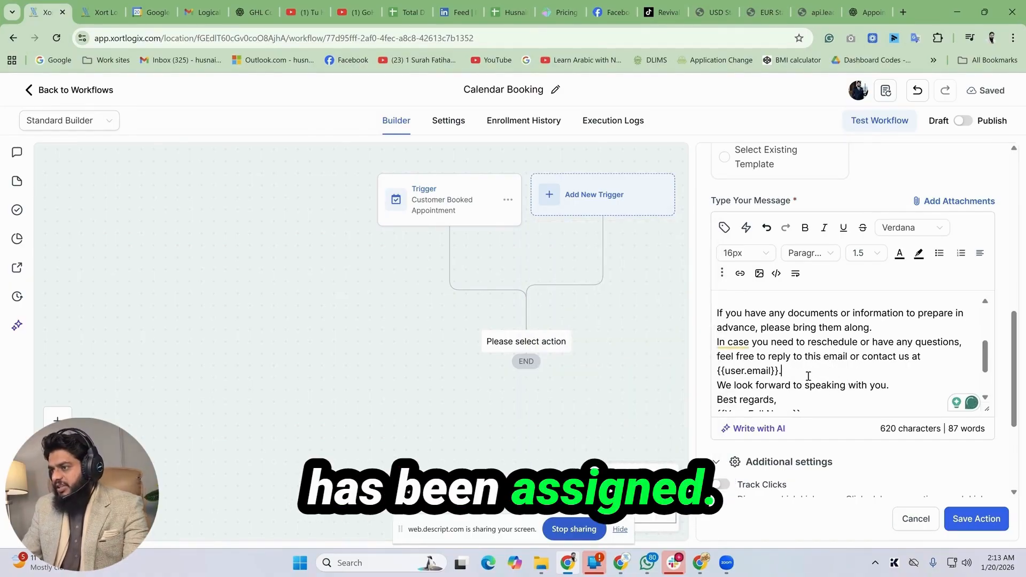
Replace the {{Your Full Name}} and {{Your Job Title}} placeholders in the signature with the user's Full Name custom value.
scroll(807, 369, "down", 2)
left_click(796, 345)
left_click_drag(796, 346, 710, 347)
key("BackSpace")
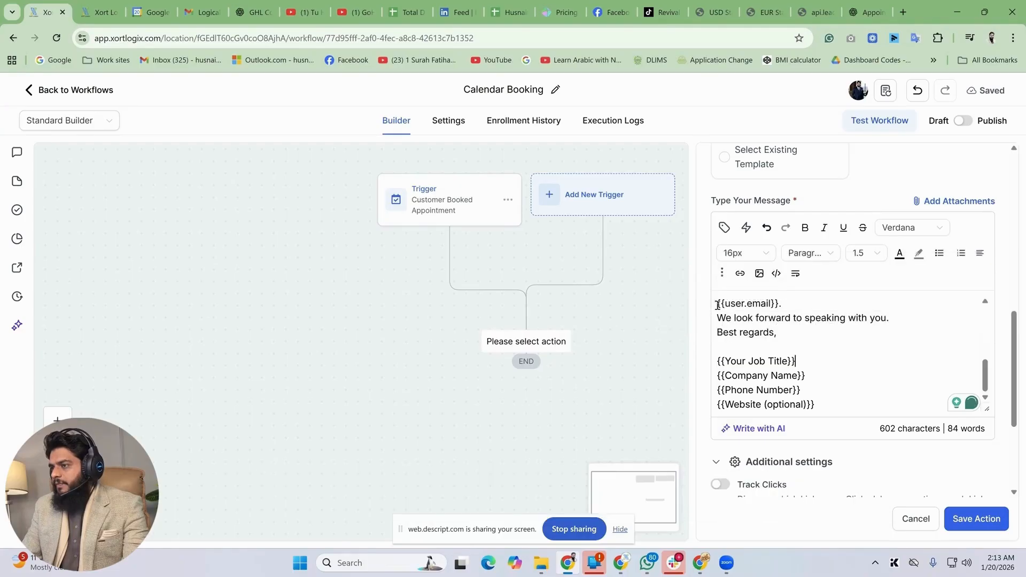
left_click(724, 229)
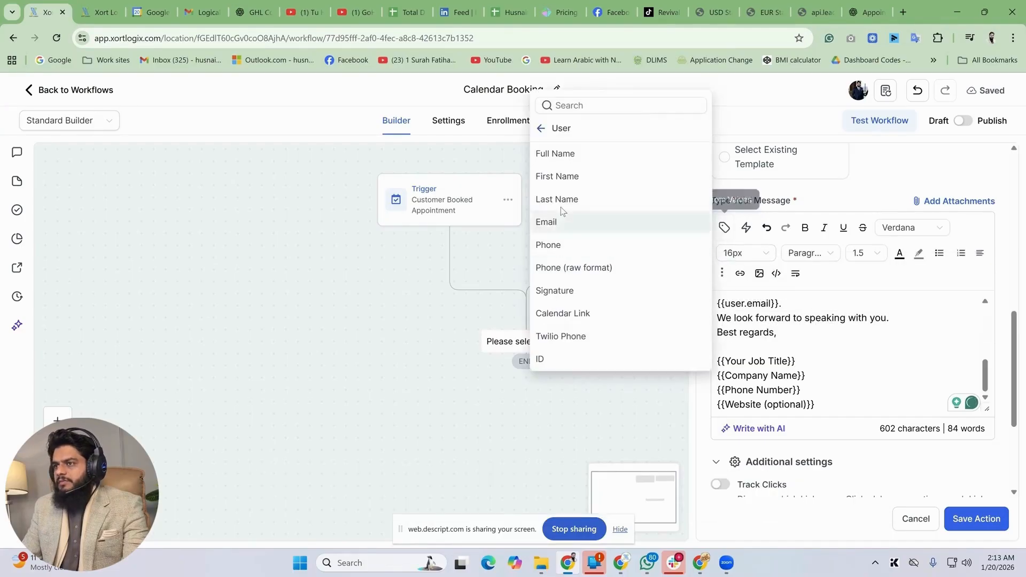
left_click(556, 154)
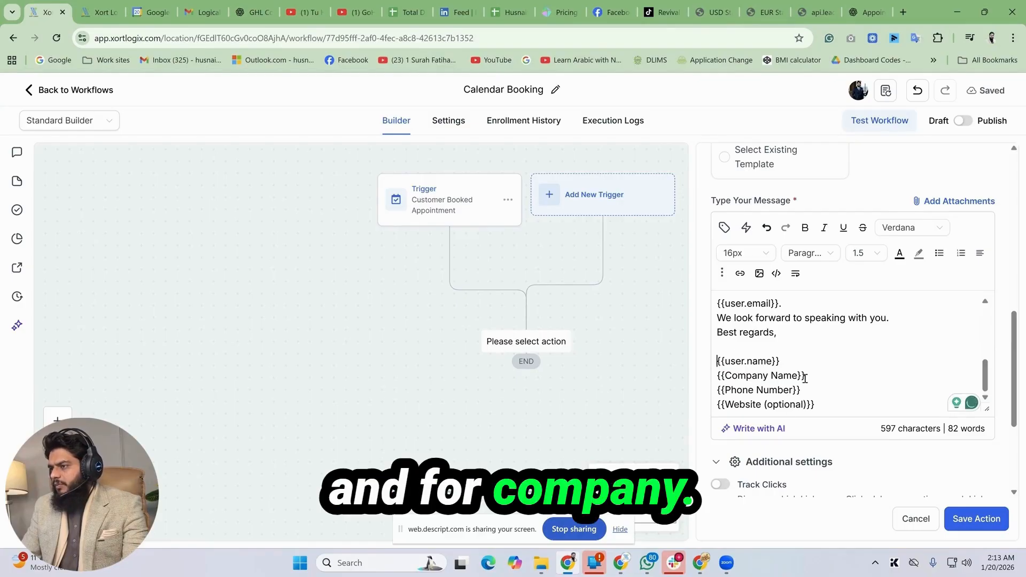
Replace the {{Company Name}} placeholder in the signature with the account's Name custom value.
key("BackSpace")
left_click(709, 375)
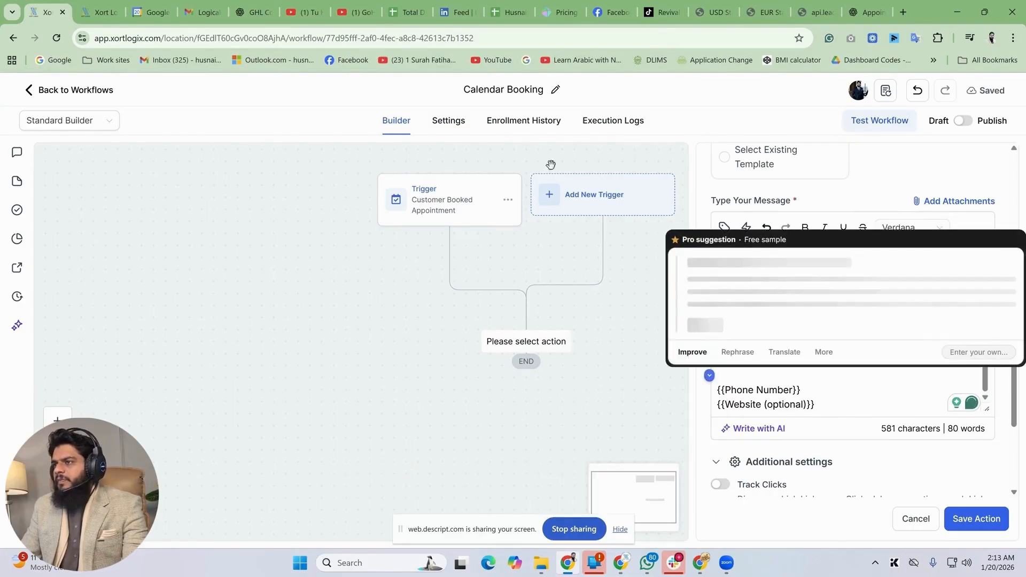
left_click(724, 227)
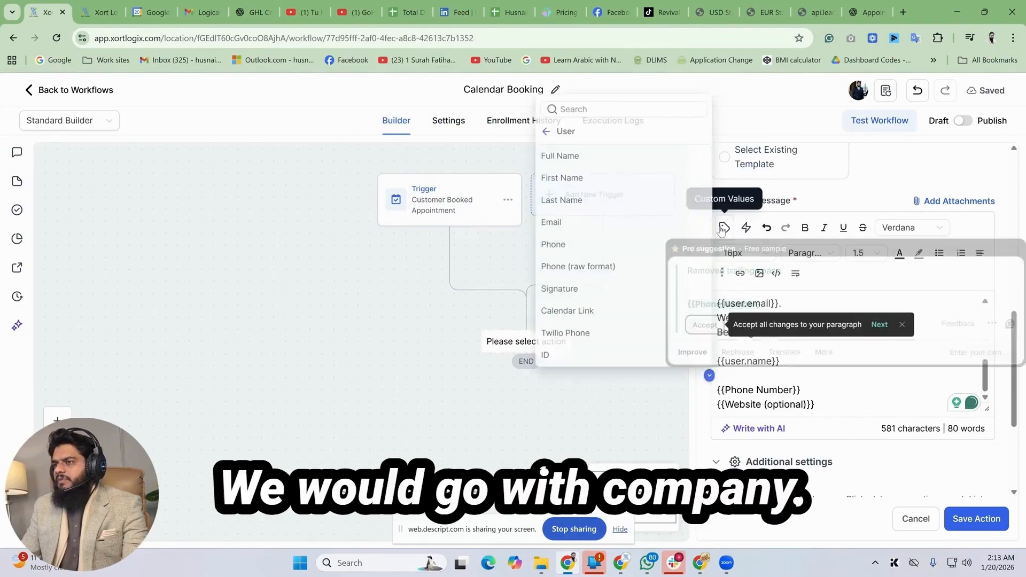
left_click(542, 129)
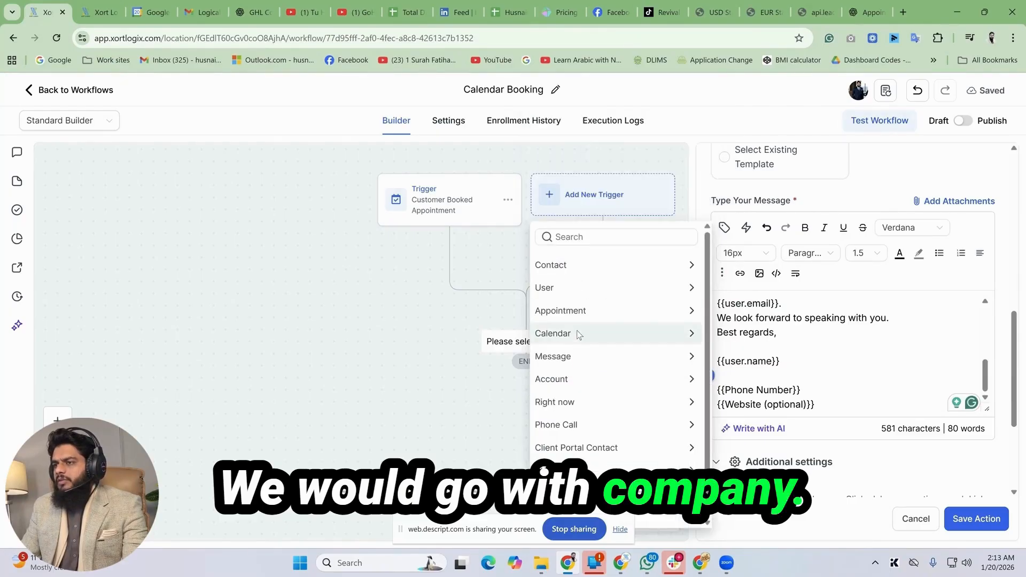
left_click(585, 379)
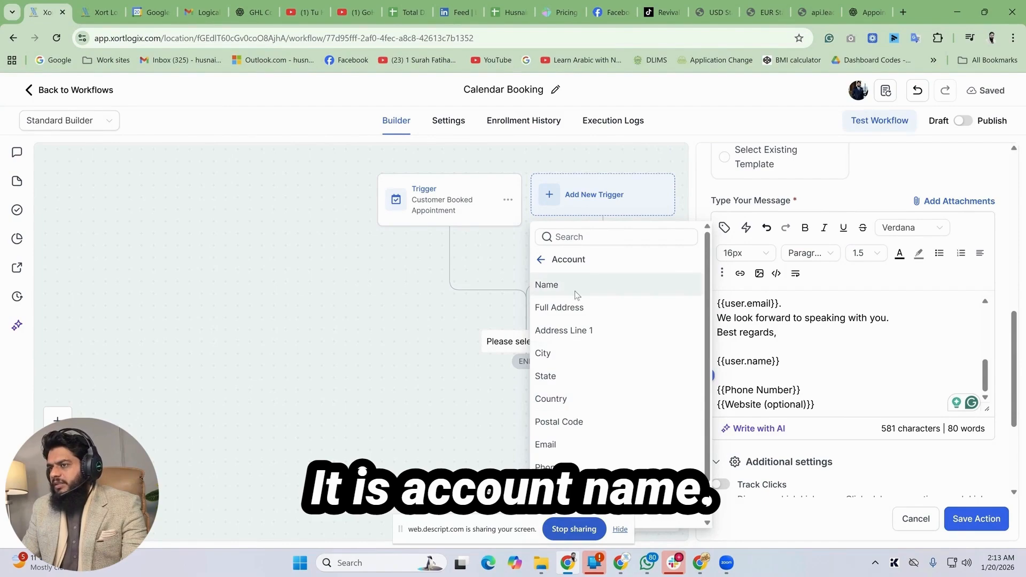
left_click(577, 295)
Remove the phone number and website placeholders from the signature and insert the account's Website custom value under the account name.
left_click_drag(801, 390, 685, 385)
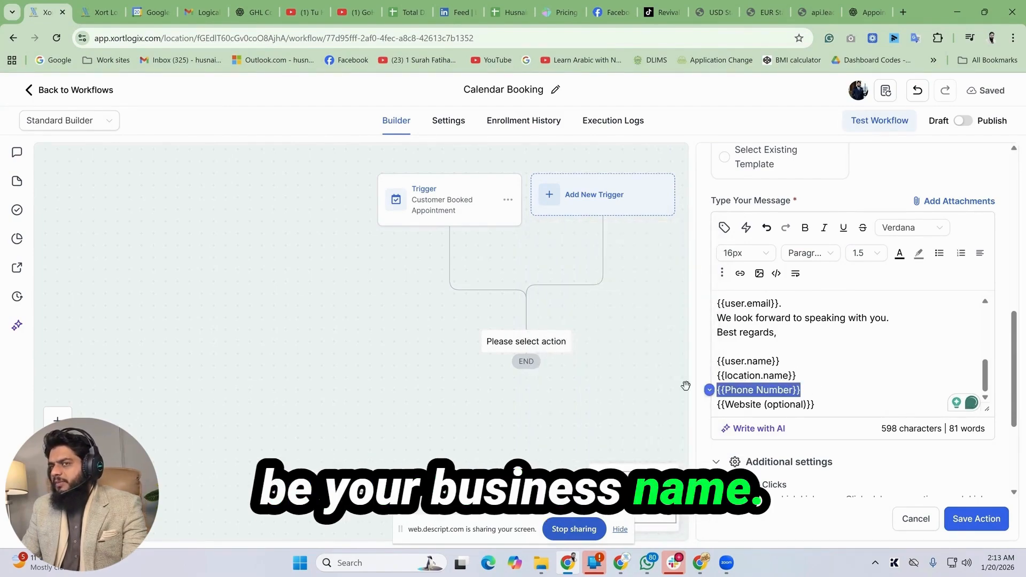
key("BackSpace")
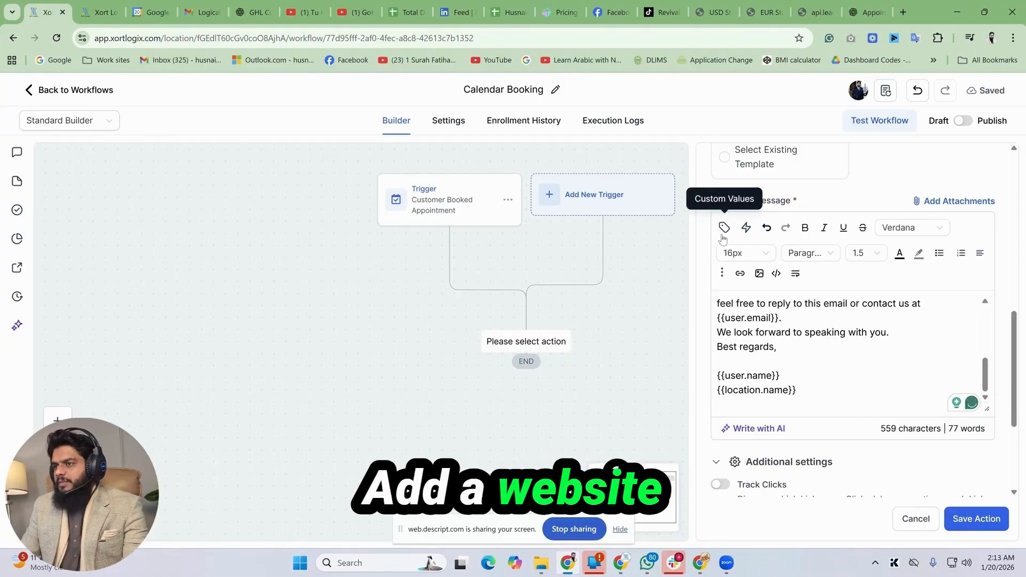
left_click(724, 227)
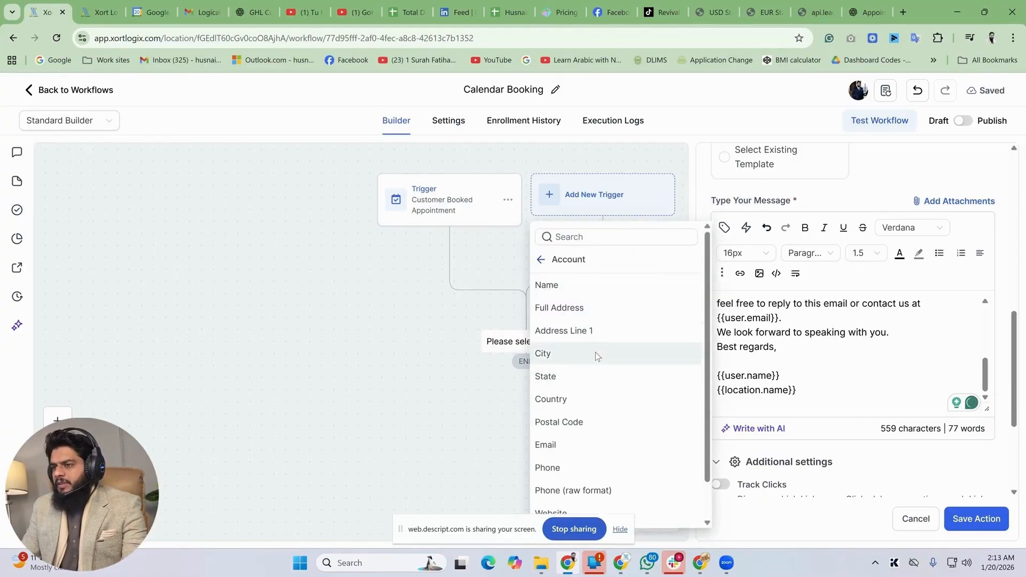
scroll(596, 351, "down", 1)
left_click(679, 469)
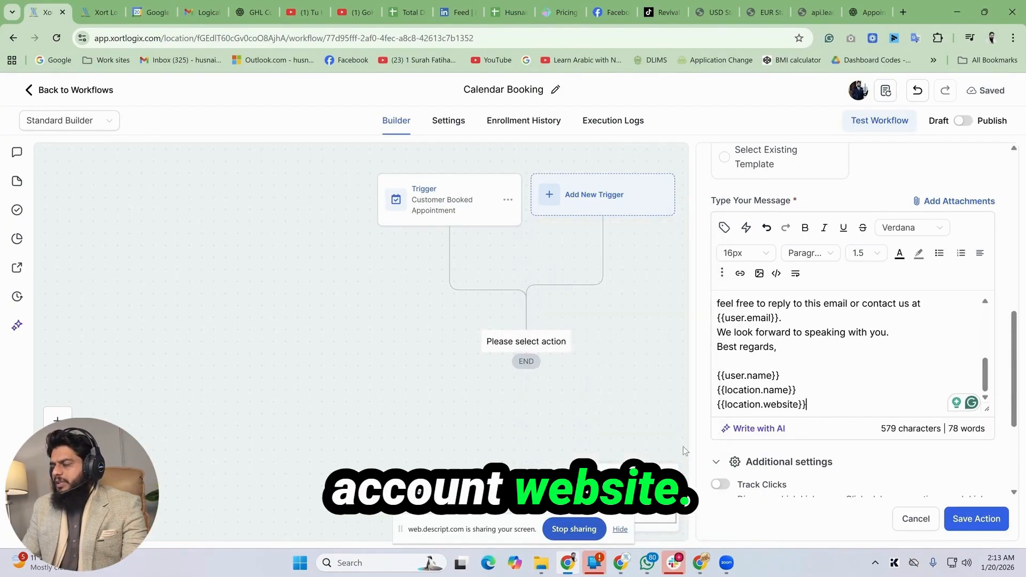
Review the subject and completed confirmation message, and save the email action to the workflow.
scroll(838, 367, "up", 5)
scroll(835, 345, "up", 4)
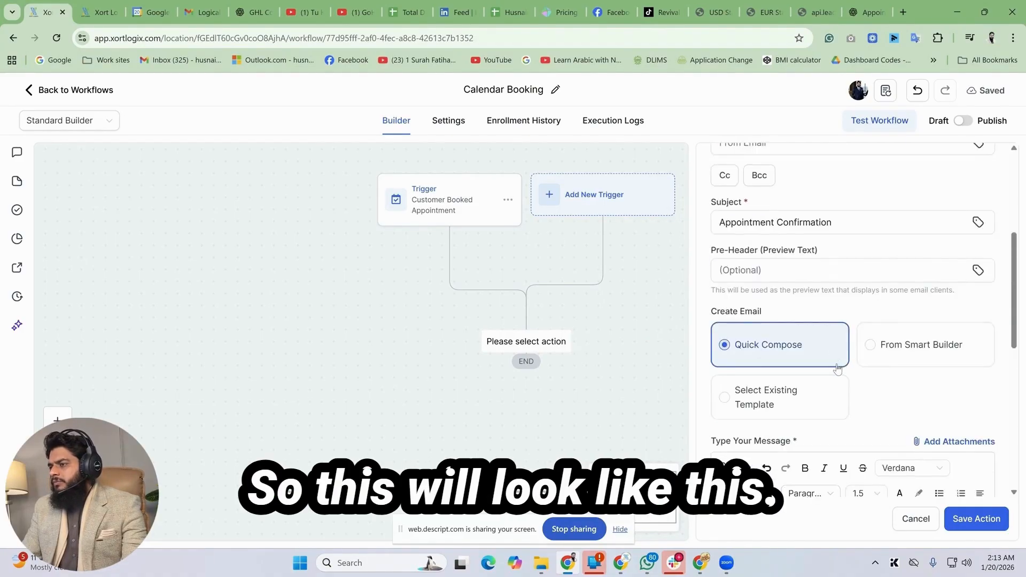
scroll(836, 342, "down", 4)
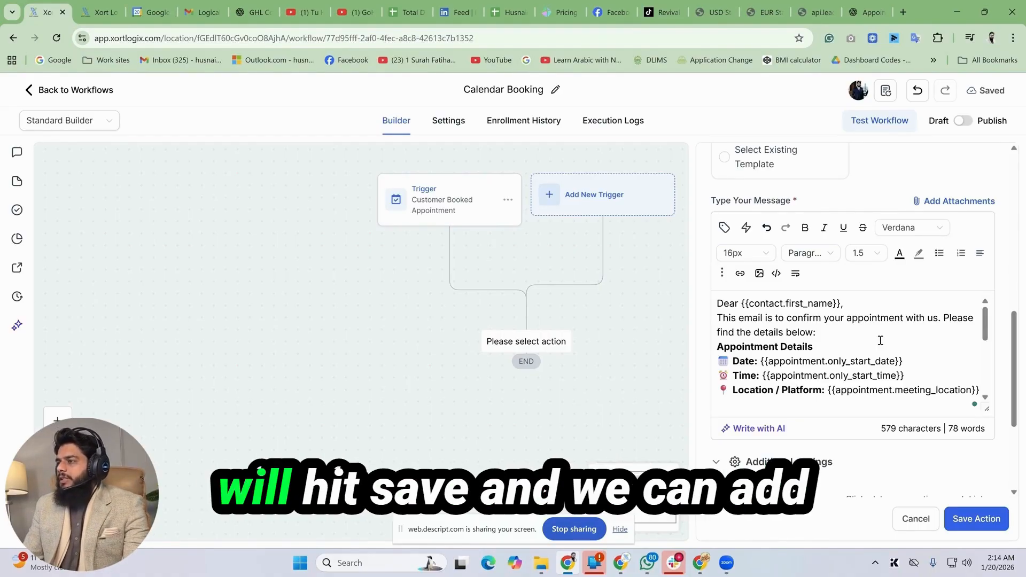
left_click(1001, 518)
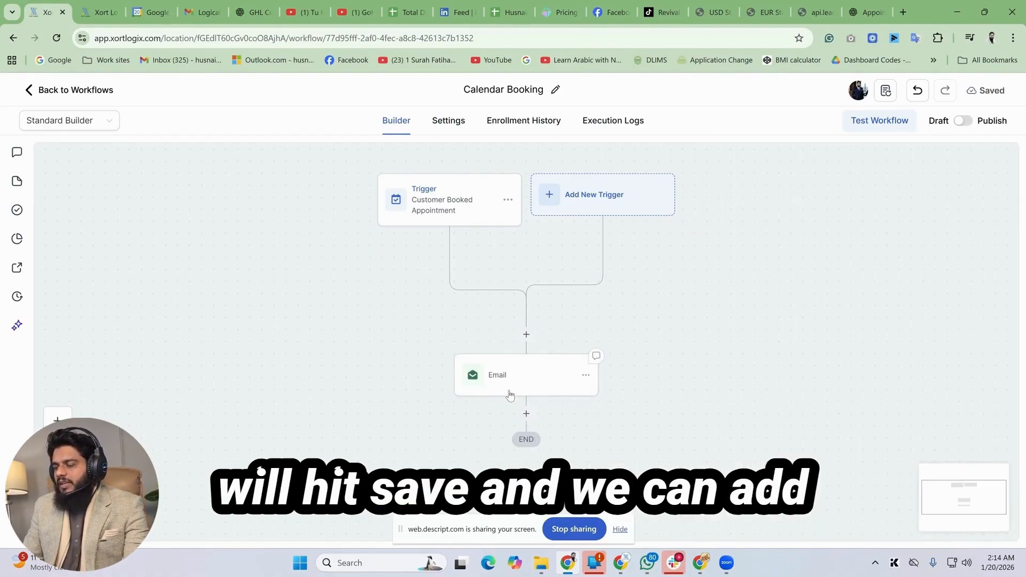
Add a Wait action to the workflow directly after the confirmation Email action.
left_click(517, 388)
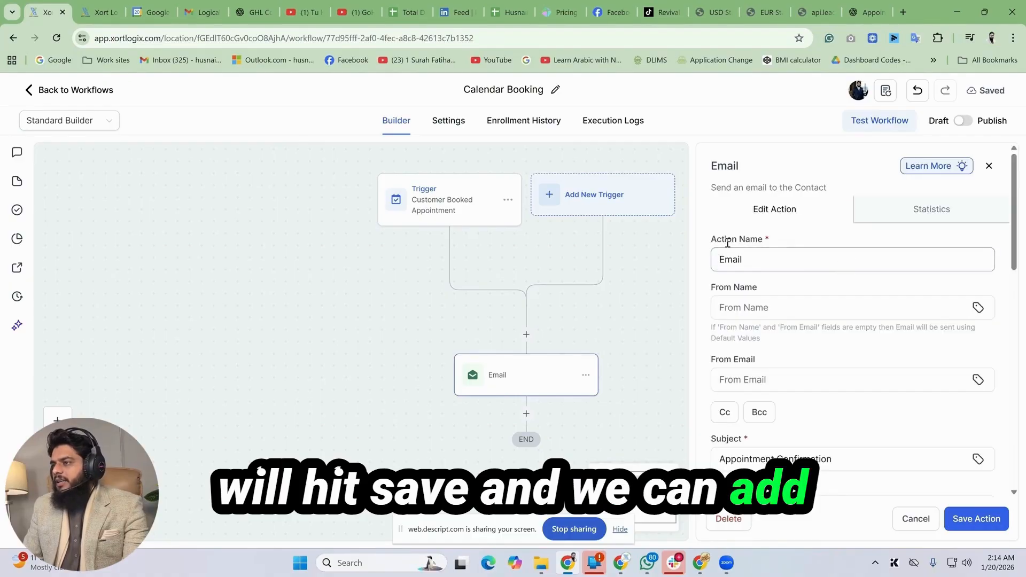
left_click(988, 168)
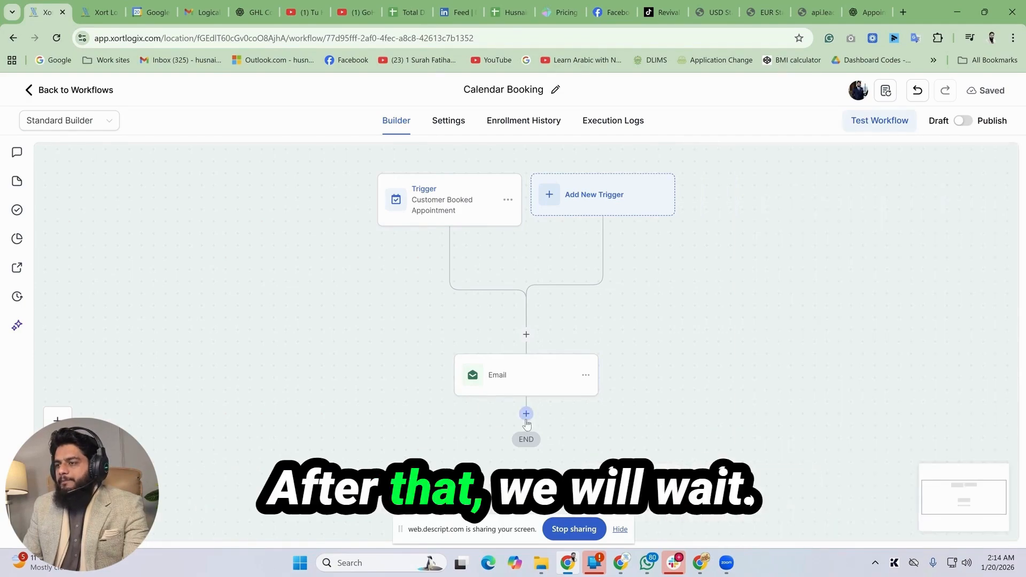
left_click(526, 414)
type("wait")
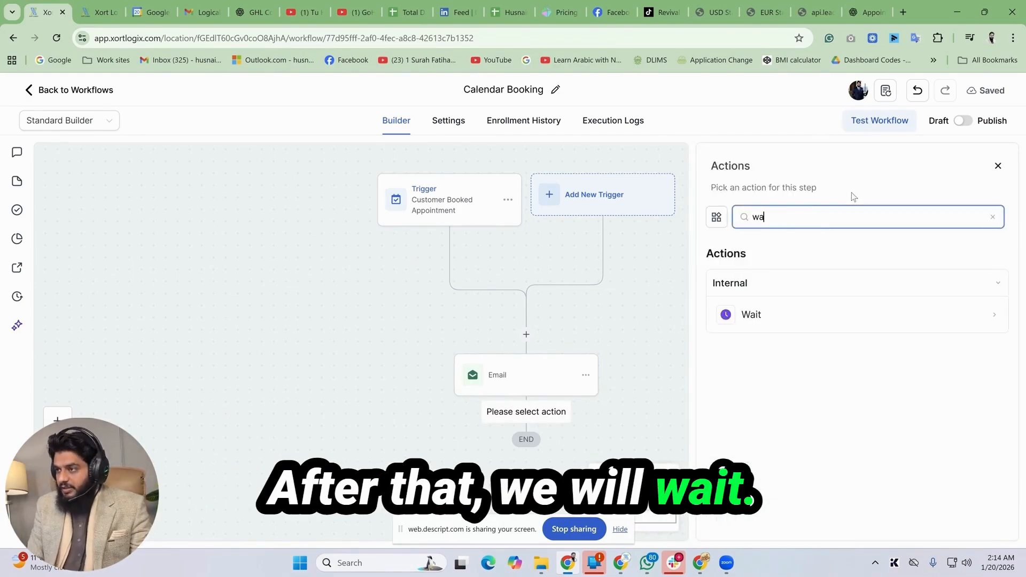
left_click(838, 313)
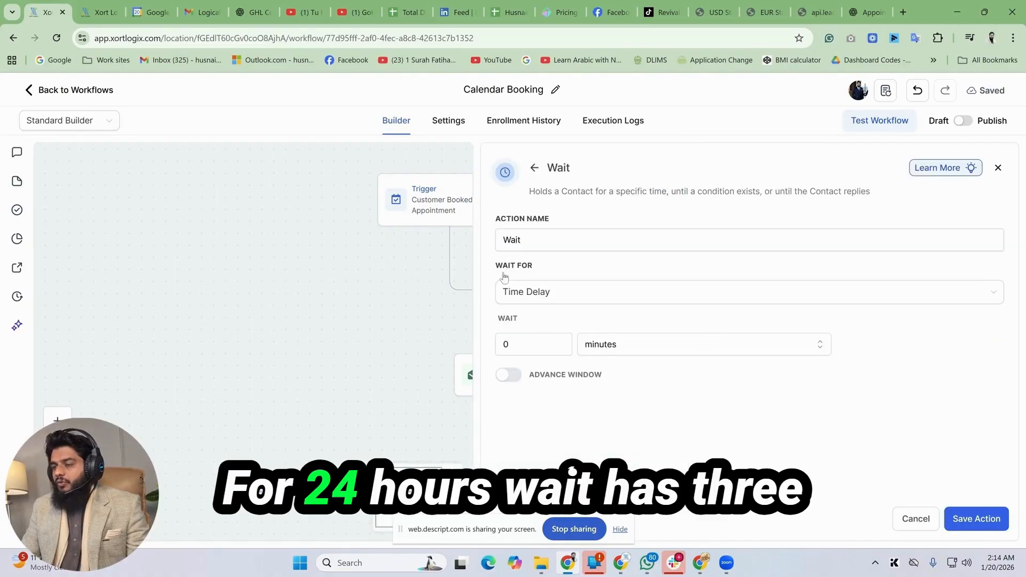
Configure the wait to hold until 1 day before the Event / Appointment time, moving contacts to the next step if that is past, and save it.
left_click(561, 289)
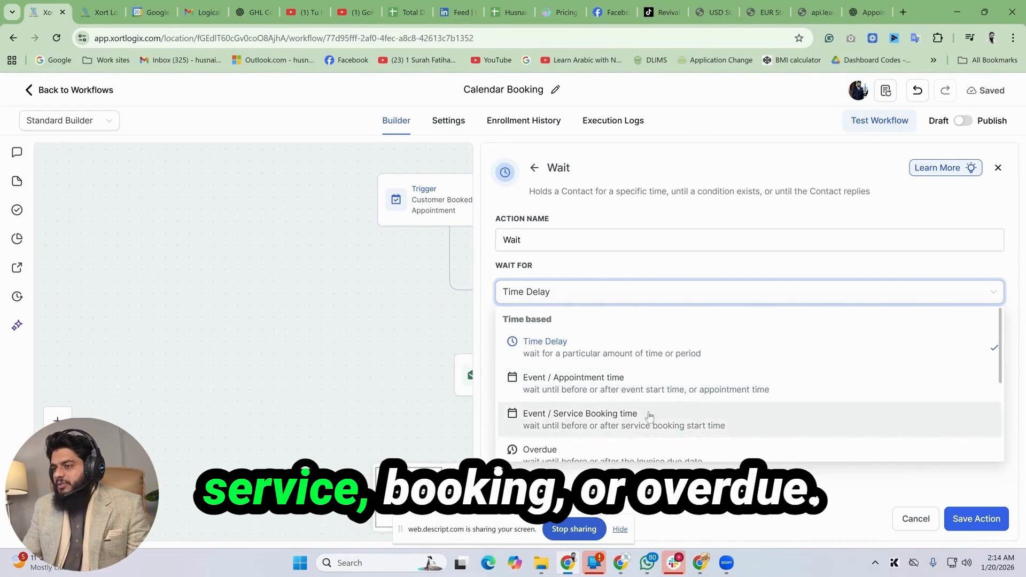
scroll(649, 415, "down", 1)
scroll(637, 398, "up", 1)
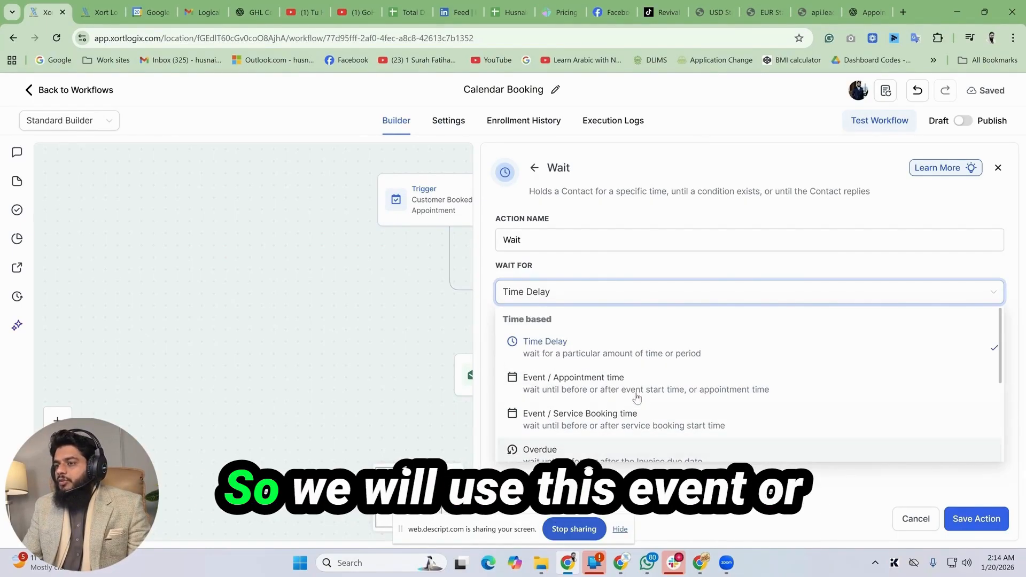
left_click(591, 391)
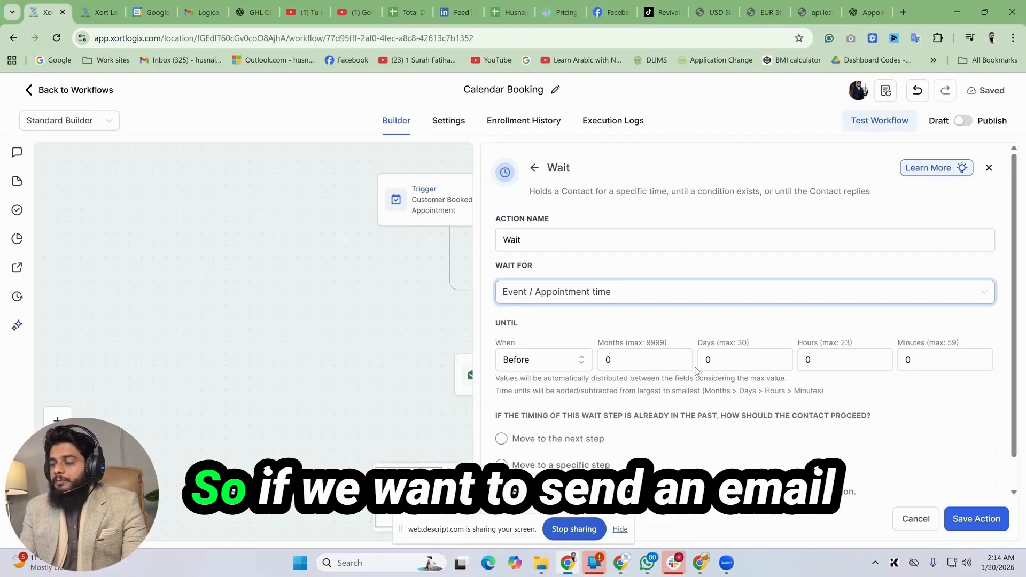
double_click(793, 360)
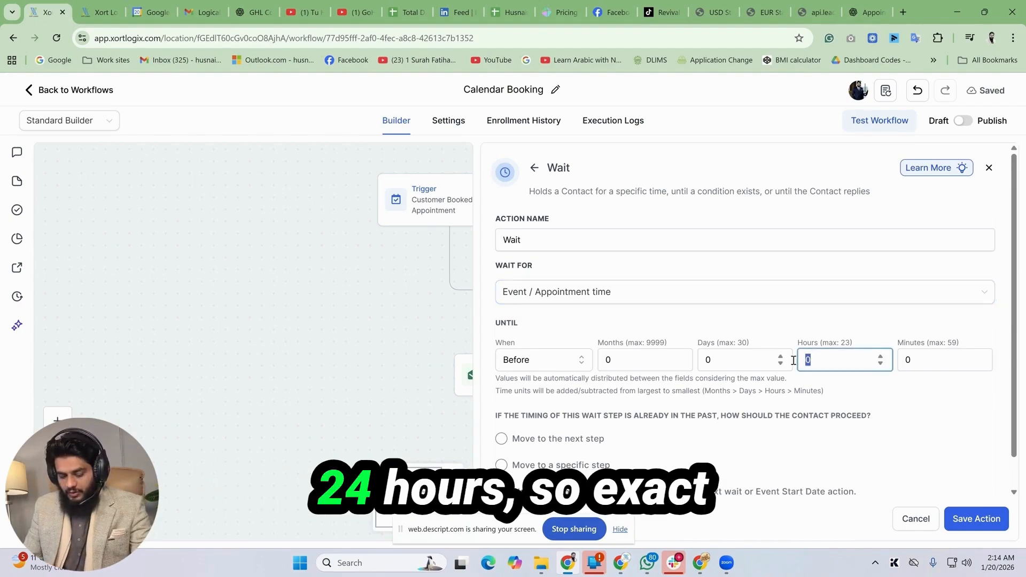
left_click(844, 386)
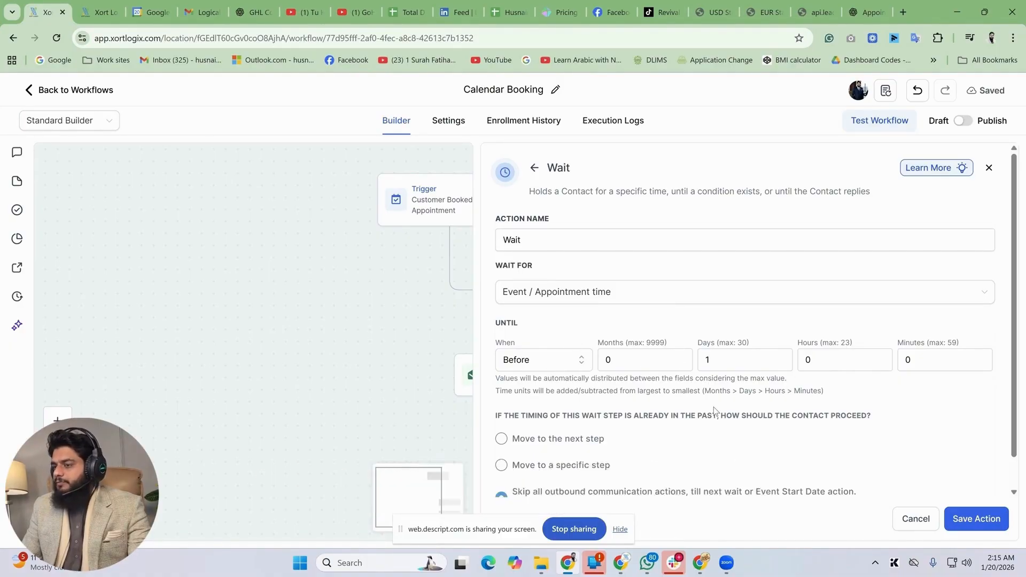
scroll(695, 408, "down", 1)
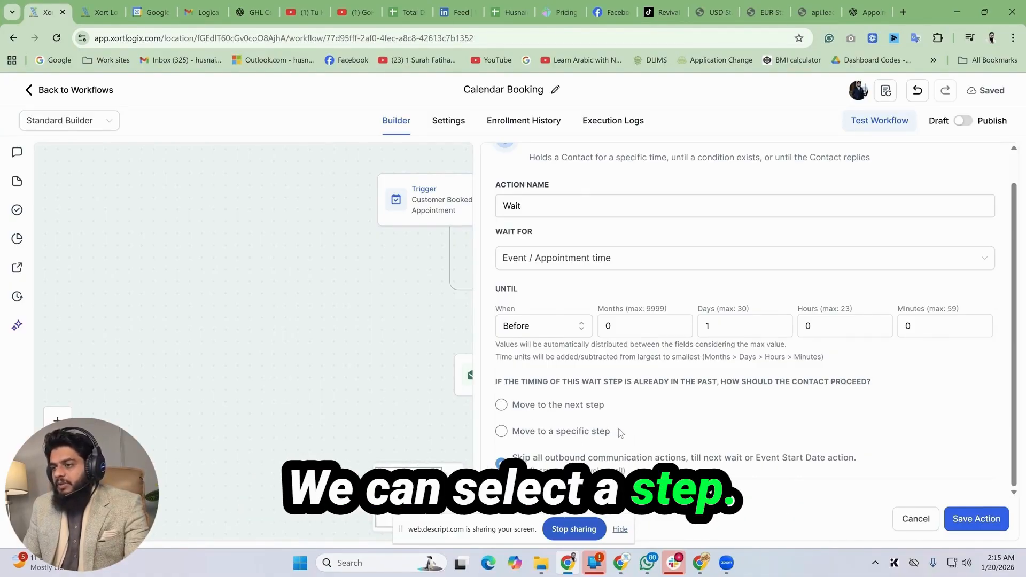
left_click(504, 408)
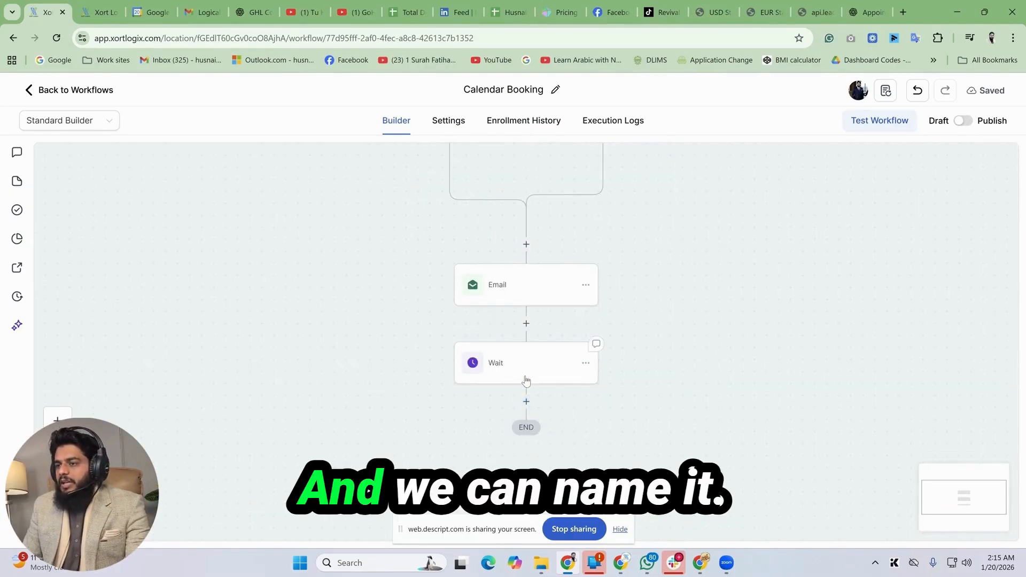
Rename the wait action "Wait -24 hours before" and save it.
left_click(526, 380)
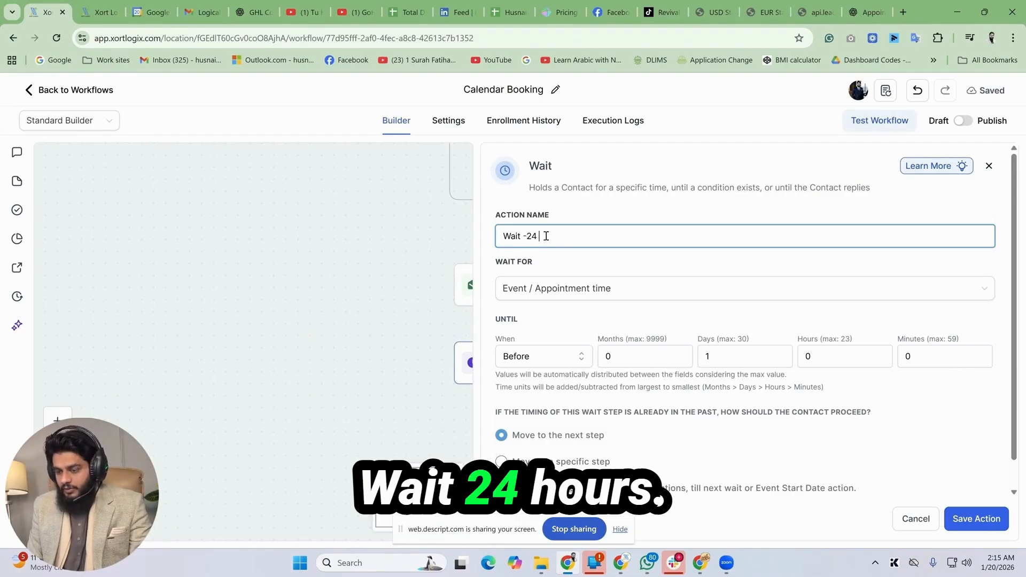
type("hours ")
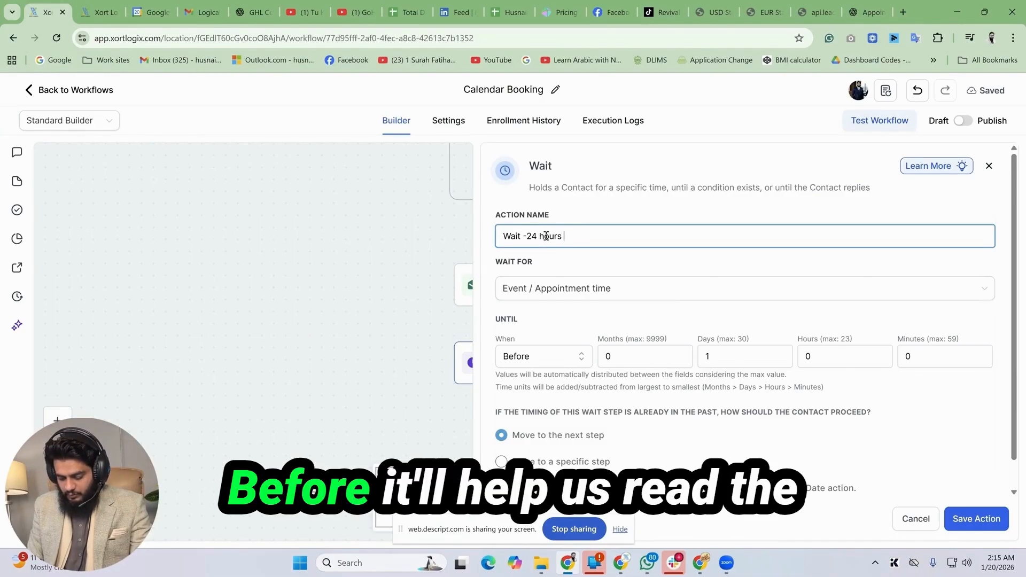
type("before")
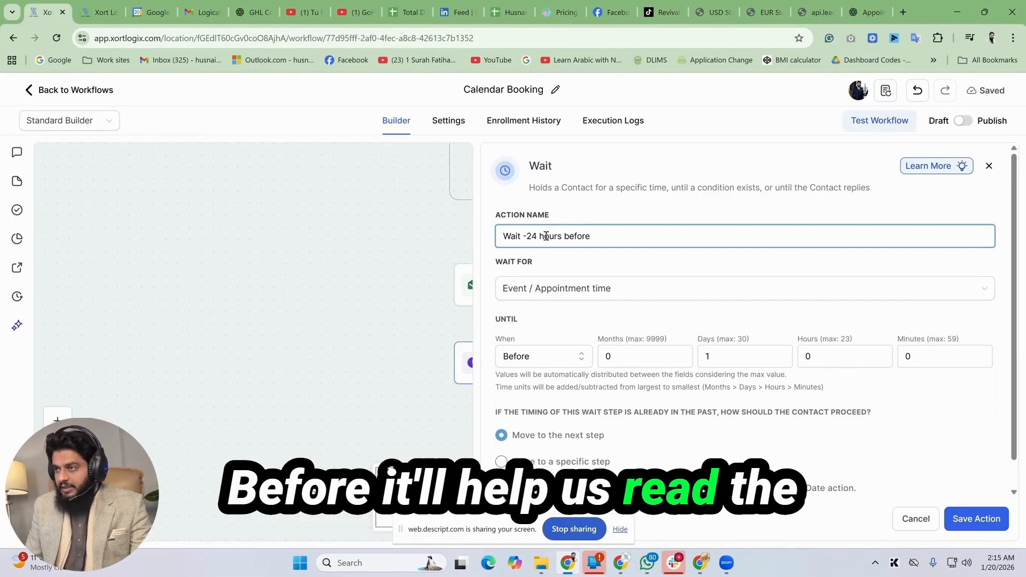
left_click(967, 519)
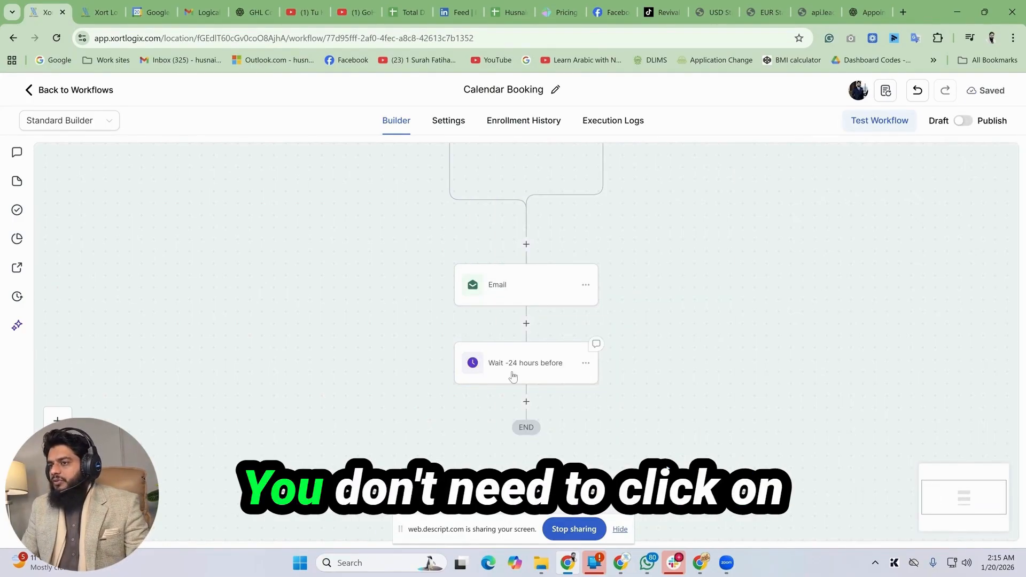
Add a Send Email action after the 24-hour wait.
scroll(553, 358, "down", 1)
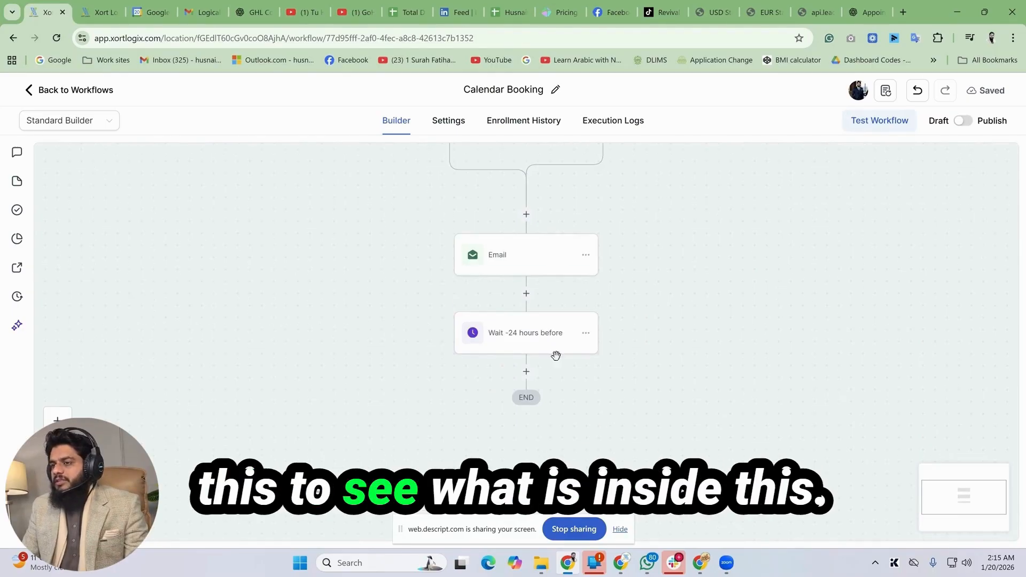
left_click(526, 373)
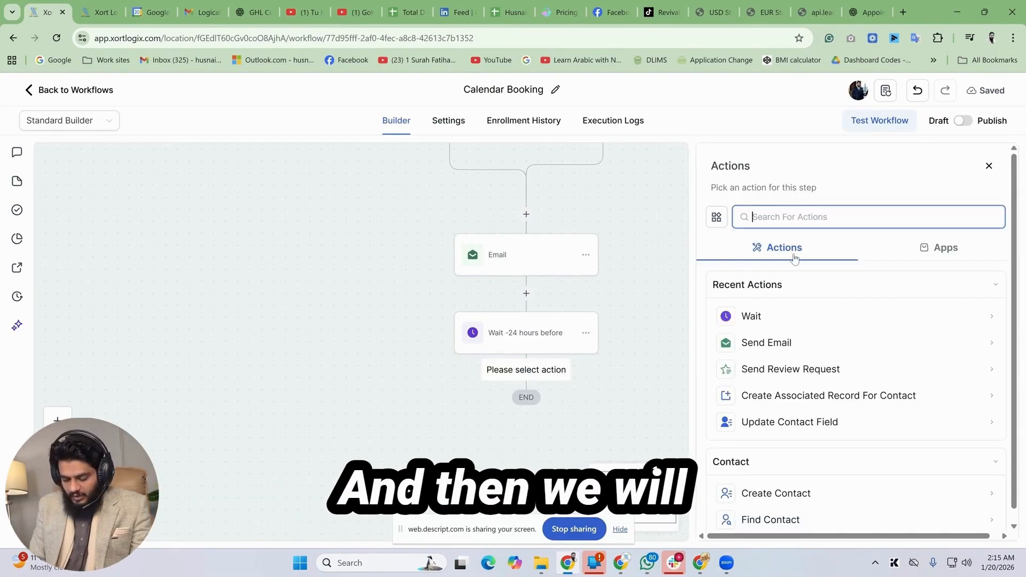
type("send")
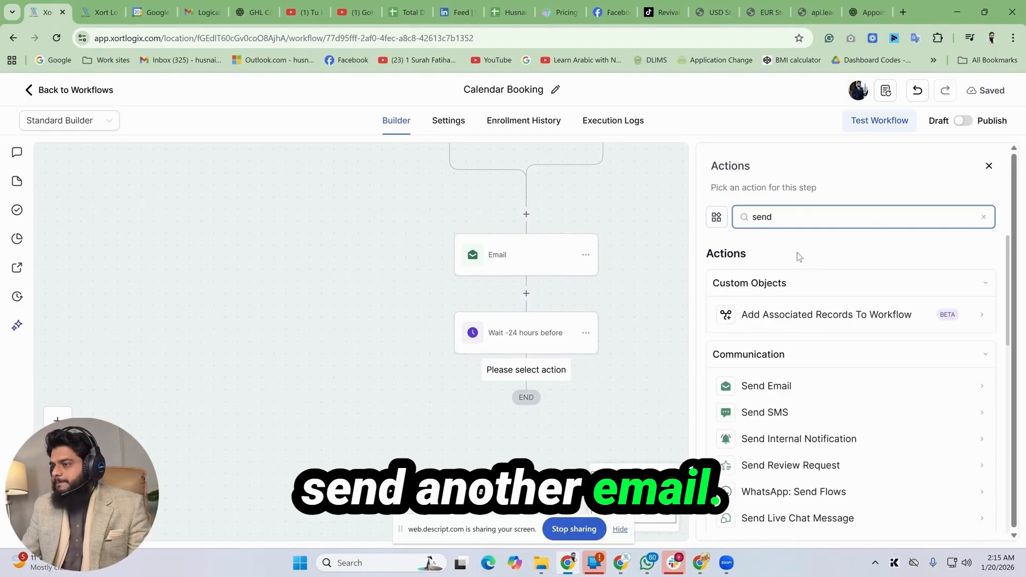
left_click(802, 390)
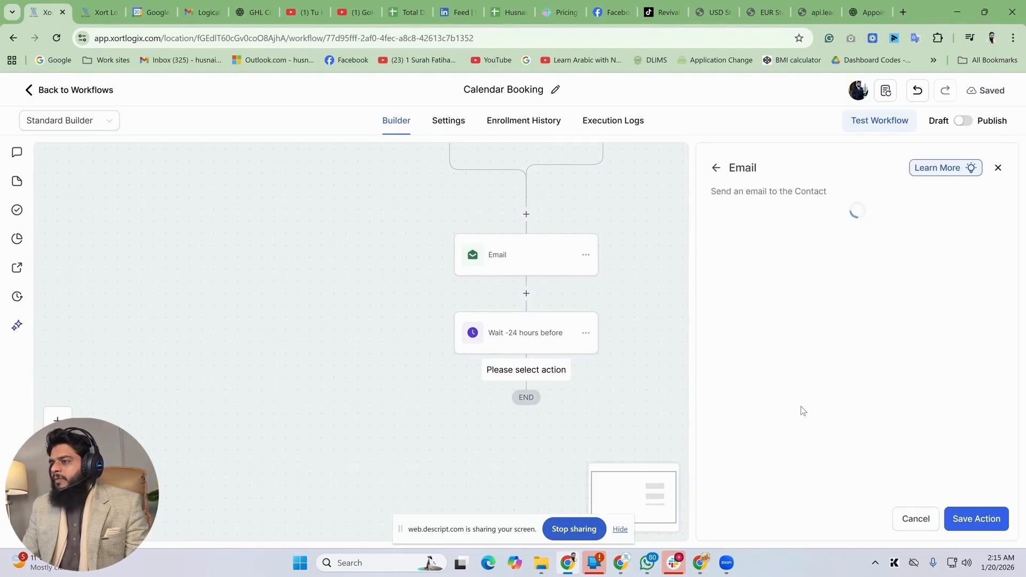
Switch to the ChatGPT conversation and request "now give me an email for 24 hours before the appointment".
left_click(868, 12)
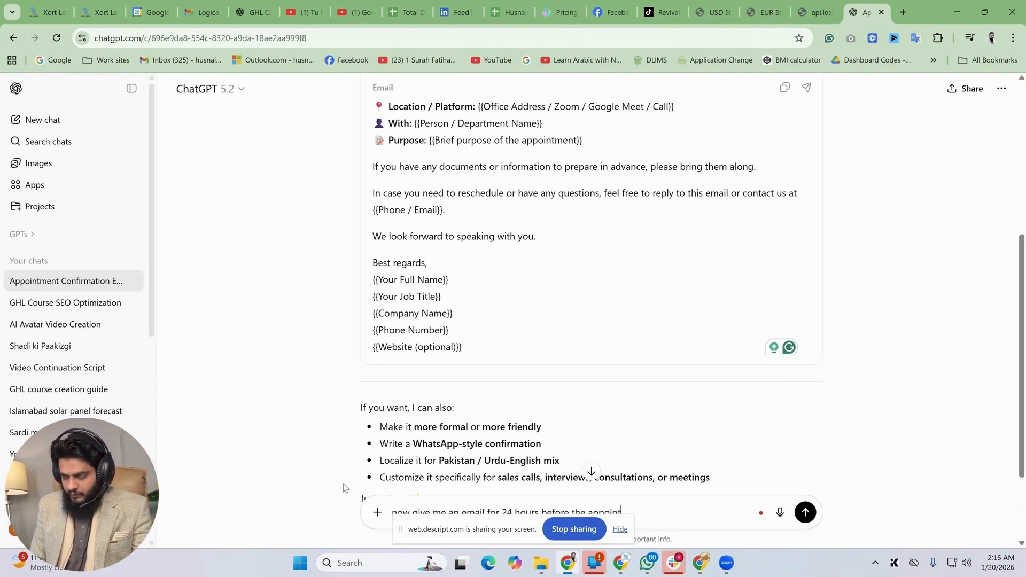
key("Return")
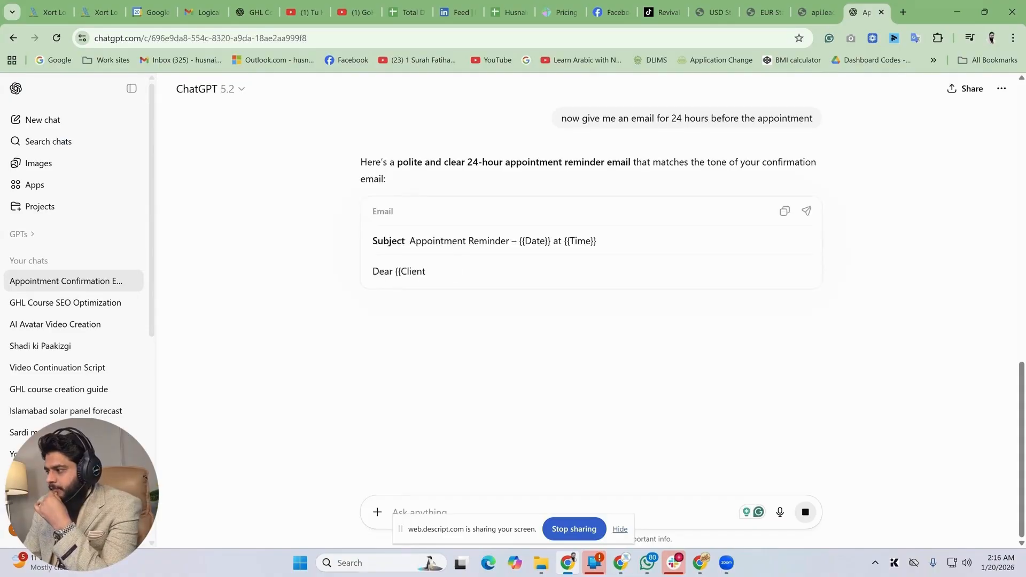
Copy the reminder subject from ChatGPT and set the new email action's subject to "Appointment Reminder".
left_click_drag(410, 215, 608, 218)
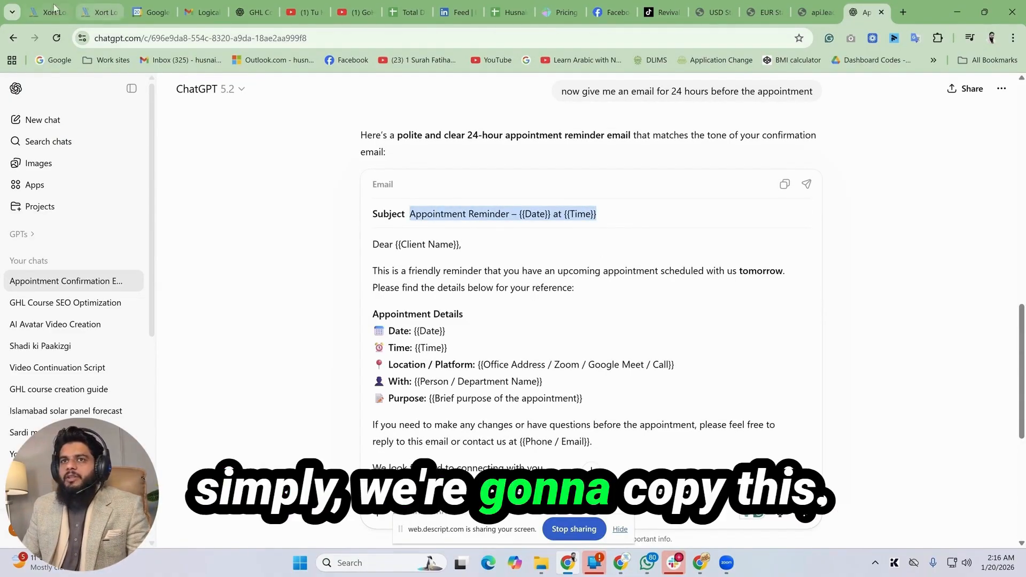
left_click(51, 12)
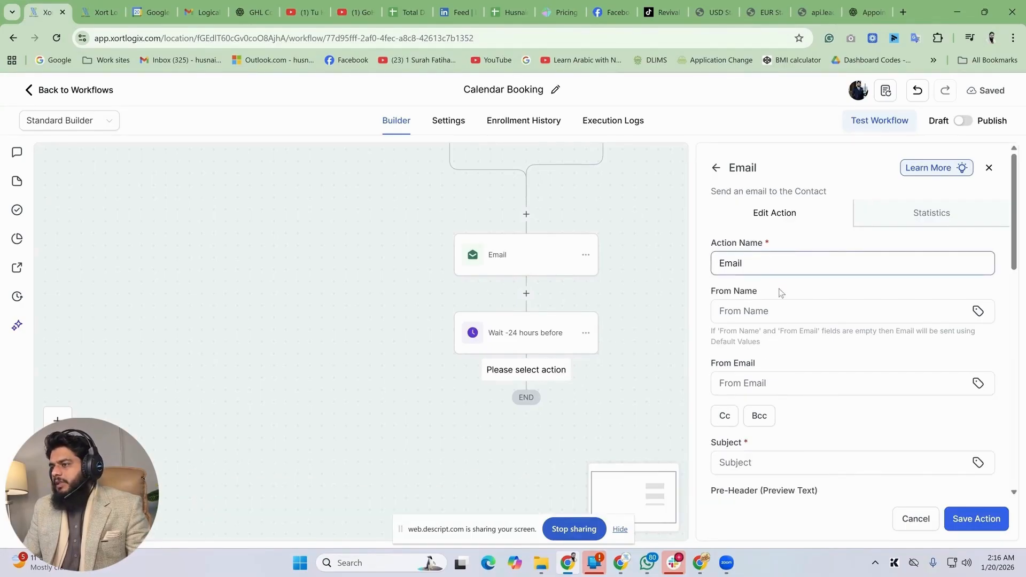
scroll(781, 292, "down", 3)
left_click(940, 275)
type("Appointment Reminder")
scroll(865, 342, "down", 5)
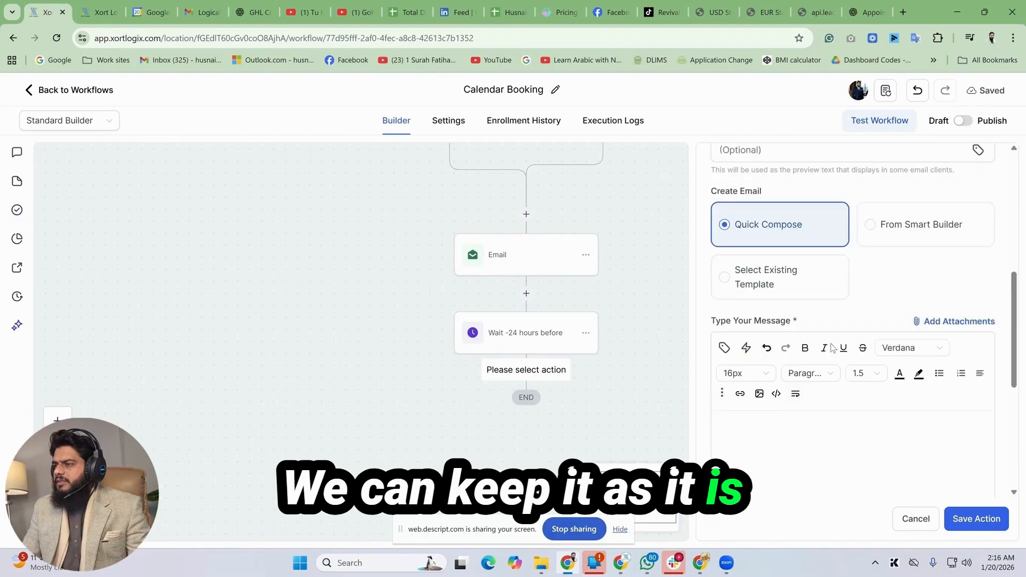
Have ChatGPT revise the reminder with "not that simple" and copy the revised body into the email action's message.
left_click(866, 11)
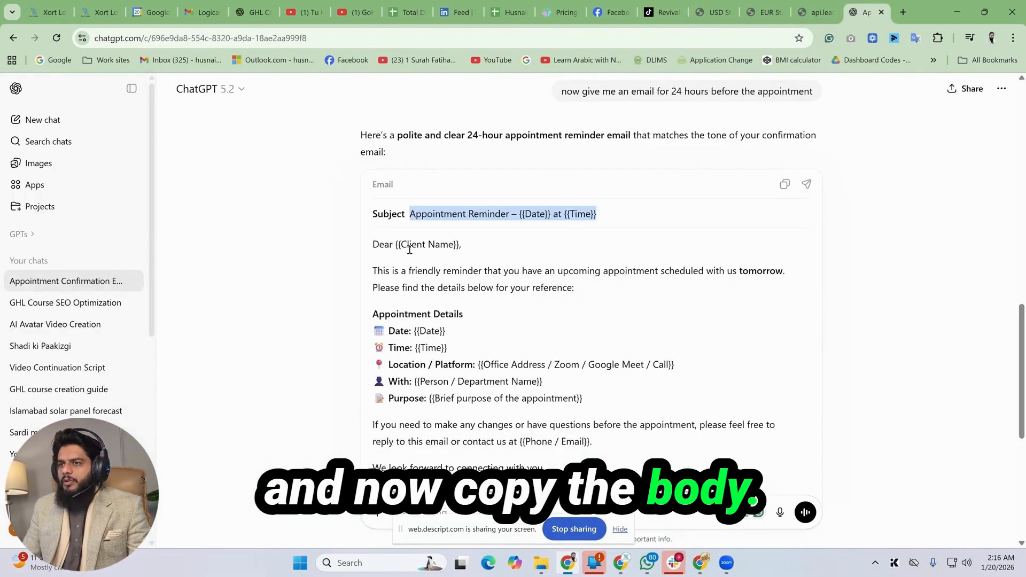
left_click_drag(376, 245, 532, 367)
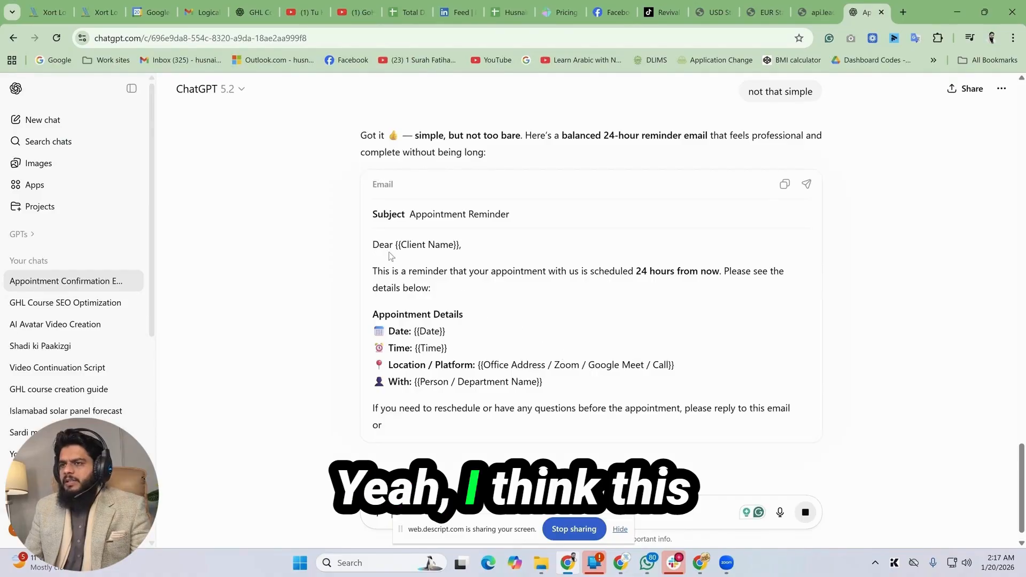
left_click_drag(372, 244, 567, 386)
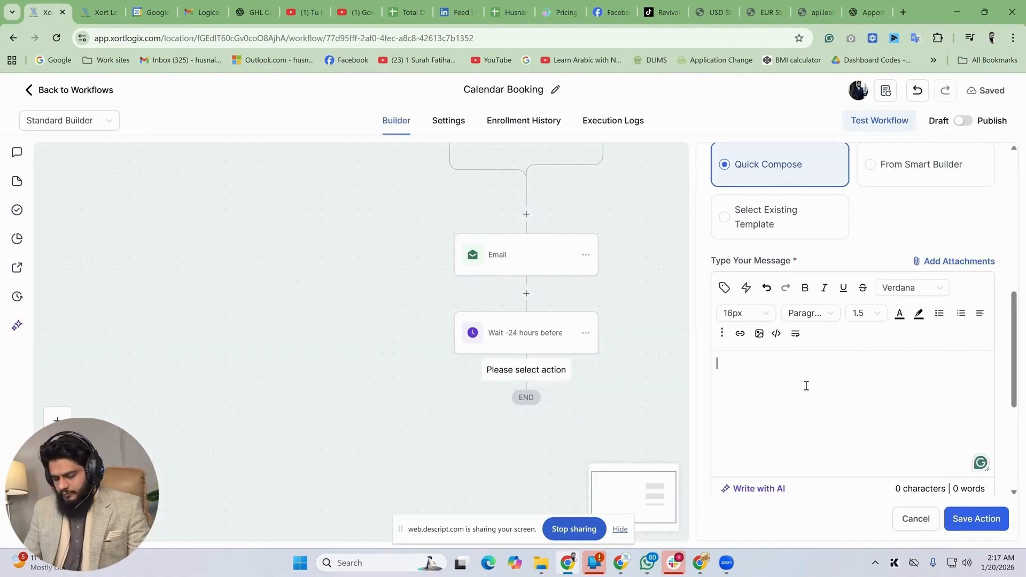
key("ctrl+v")
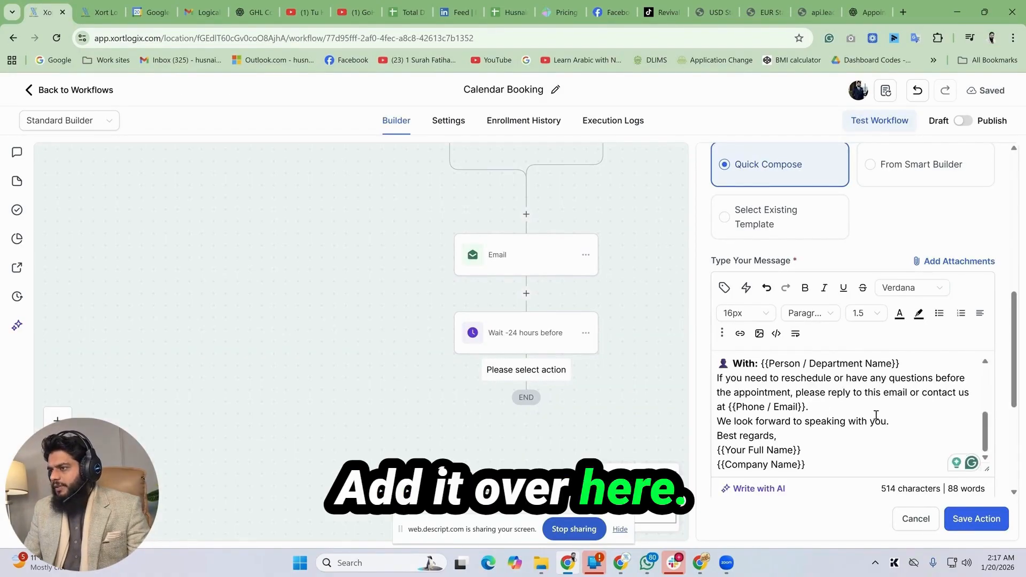
Replace the {{Client Name}} placeholder in the reminder's greeting with the contact's First Name custom value.
scroll(822, 401, "up", 5)
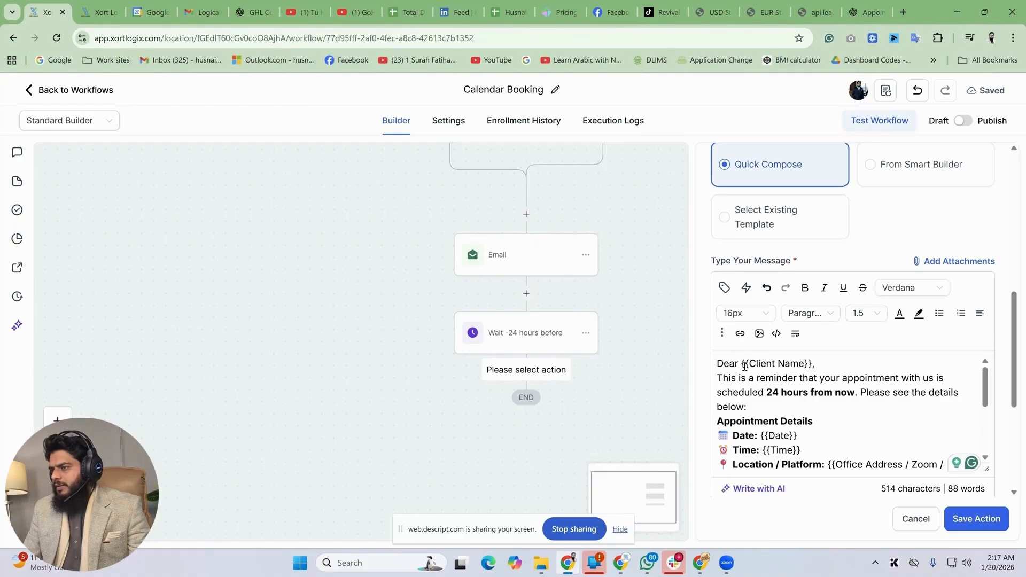
left_click_drag(743, 366, 818, 366)
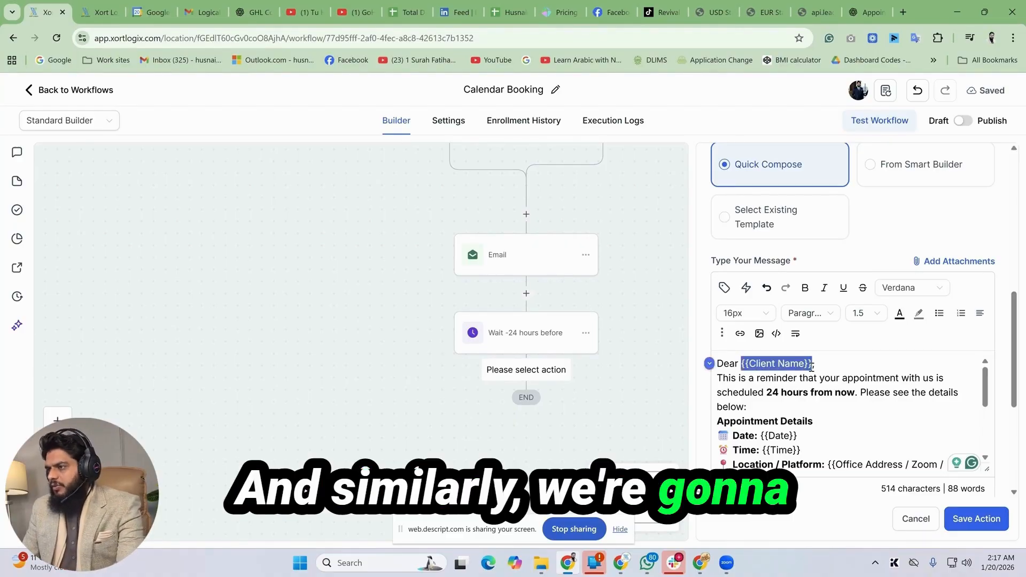
key("BackSpace")
left_click(724, 287)
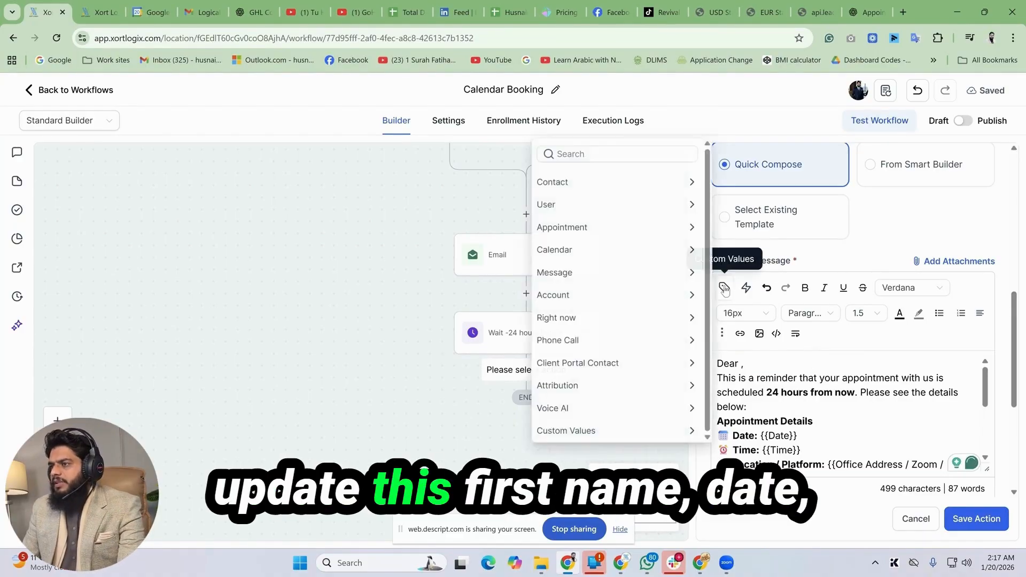
left_click(596, 184)
left_click(589, 221)
Replace the reminder's {{Date}} and {{Time}} placeholders with the appointment's Start Date and Start Time custom values.
scroll(785, 393, "down", 1)
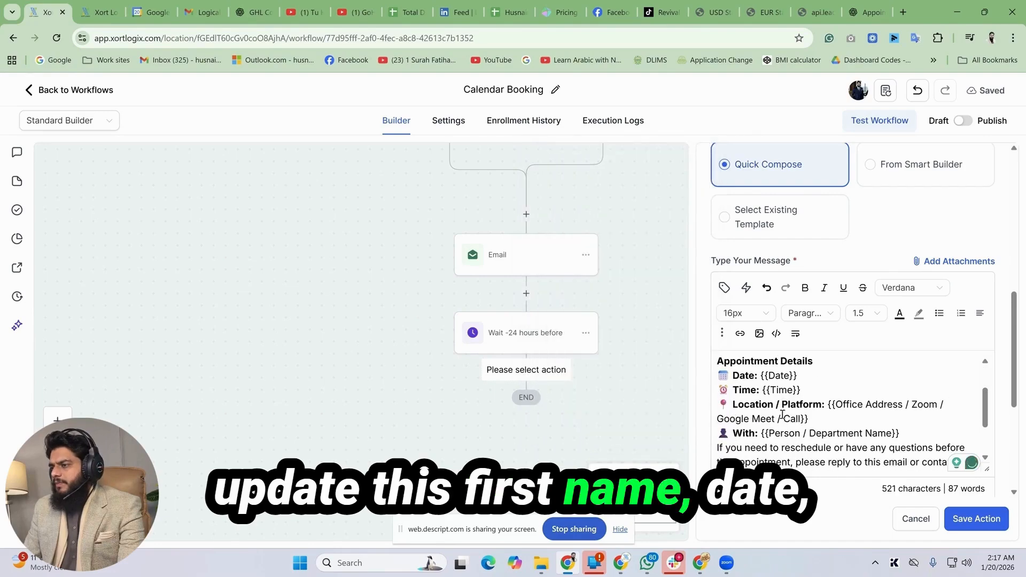
left_click_drag(760, 376, 824, 379)
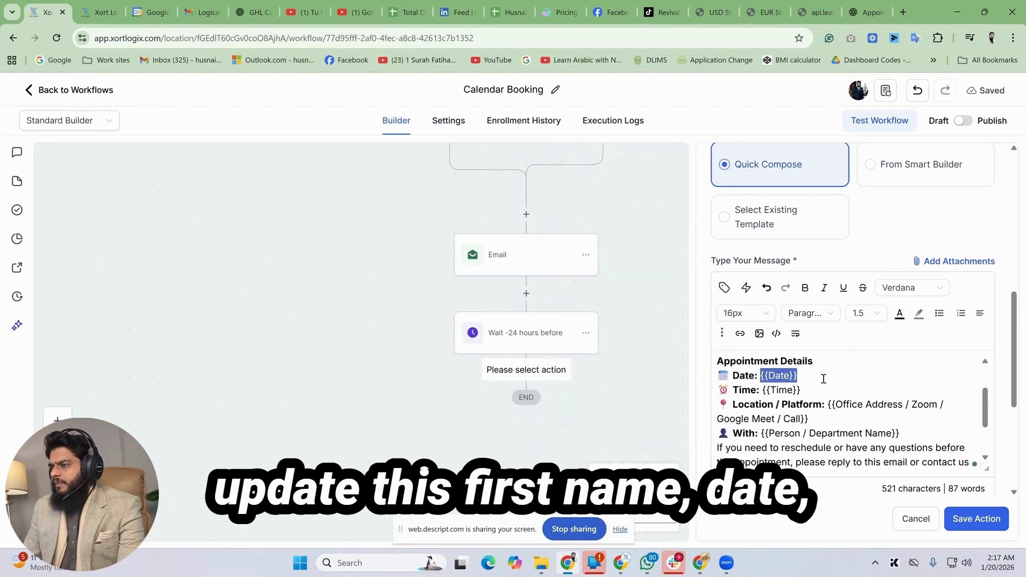
left_click(724, 287)
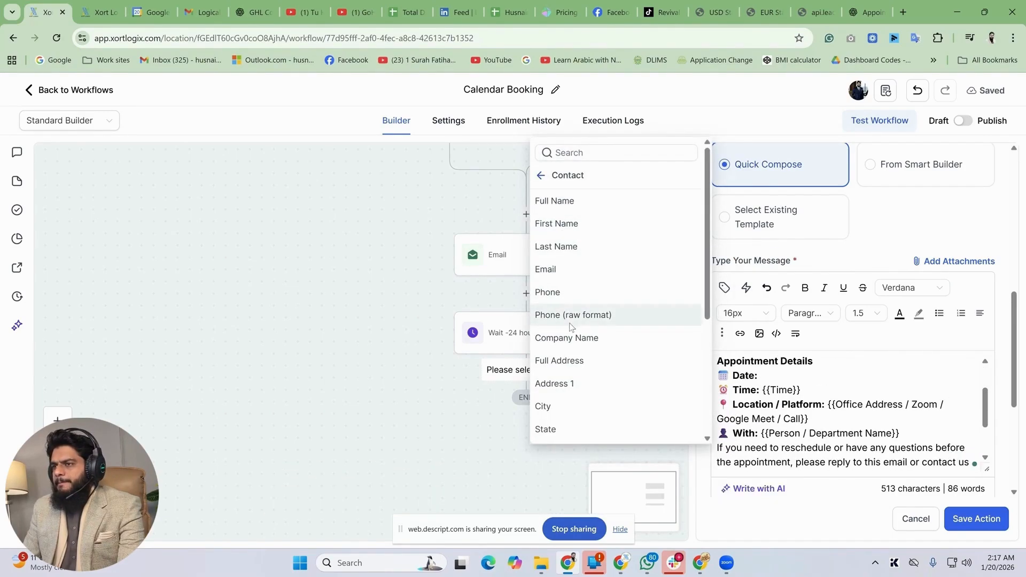
left_click(574, 228)
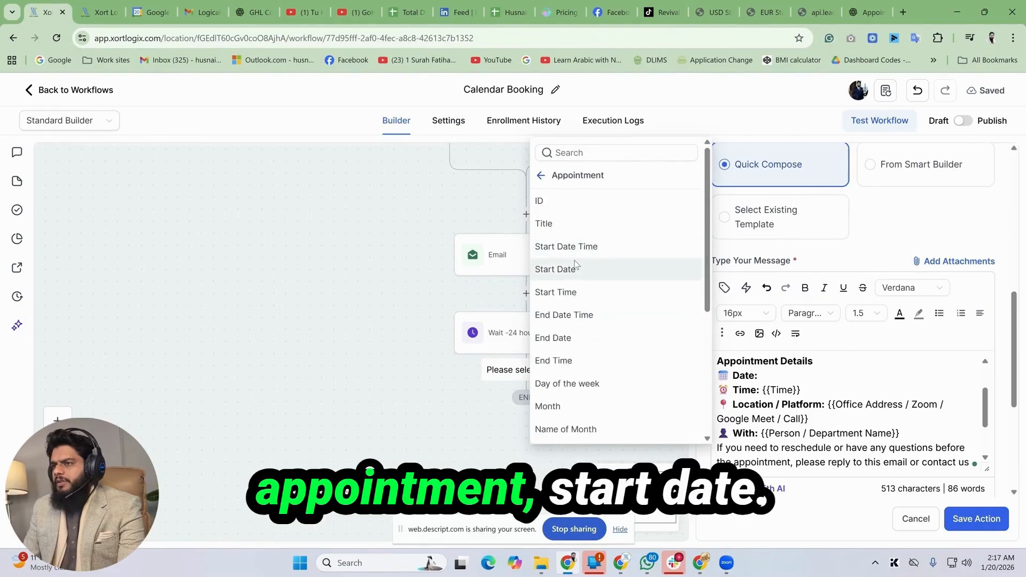
left_click(574, 270)
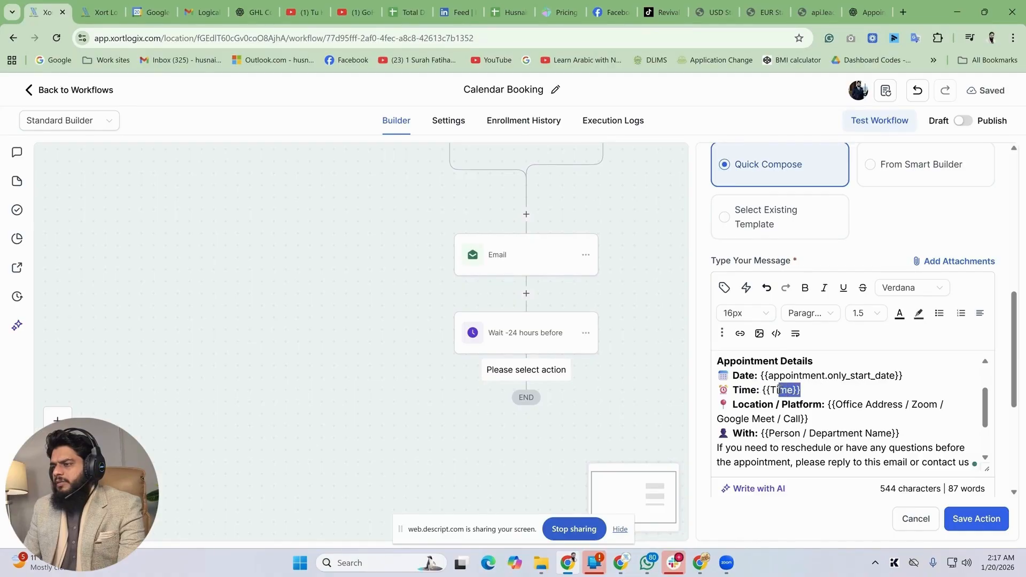
left_click(722, 286)
left_click(575, 291)
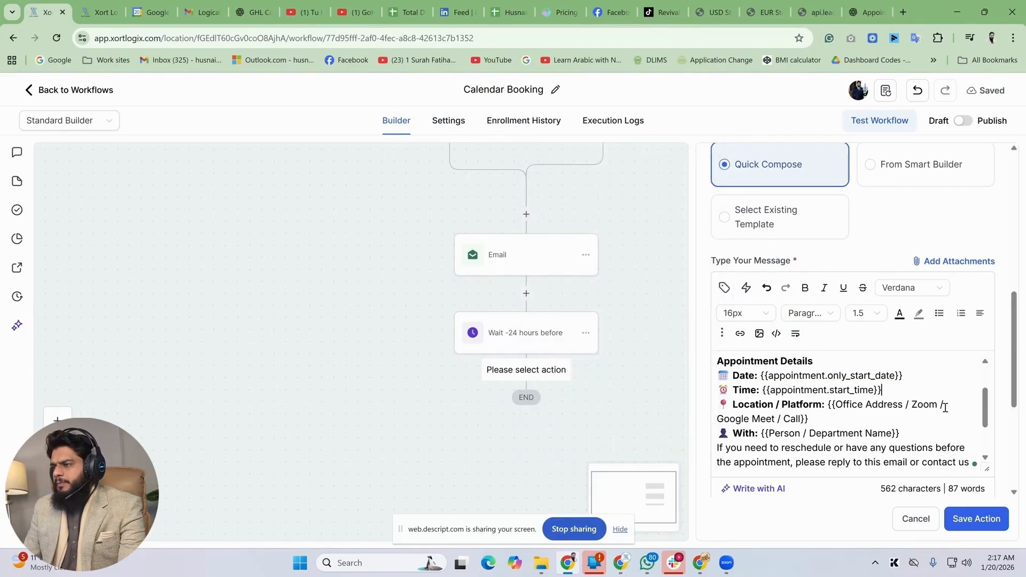
Replace the reminder's Location / Platform placeholder with the appointment's meeting location custom value and delete the "With" line.
left_click_drag(828, 404, 809, 419)
key("BackSpace")
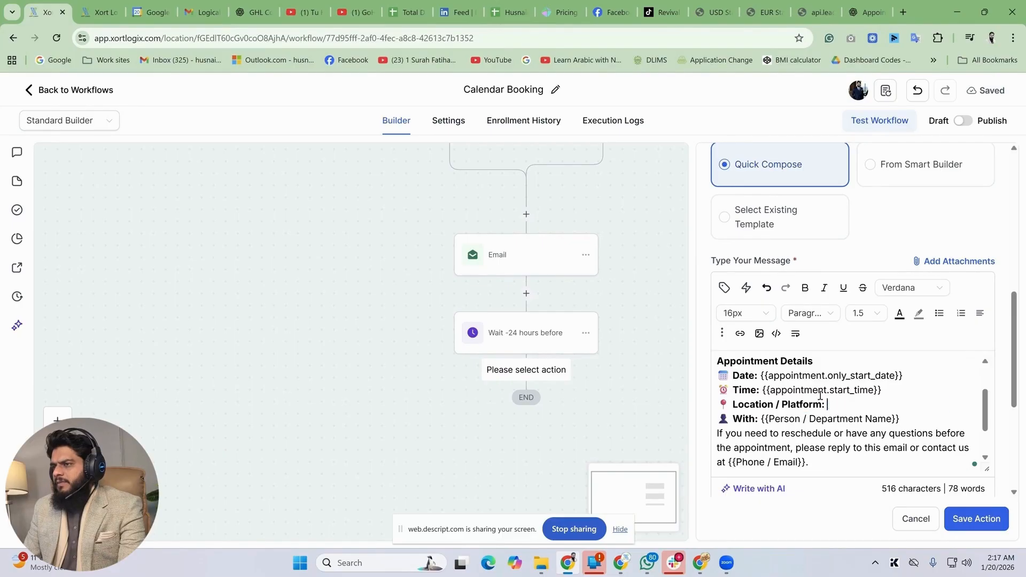
left_click(724, 288)
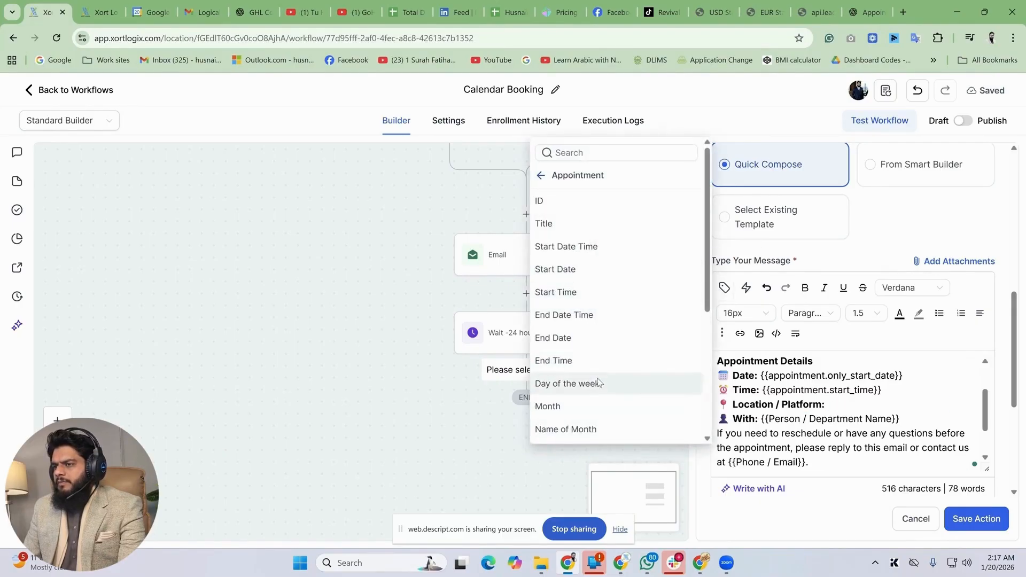
scroll(599, 383, "down", 1)
scroll(599, 382, "down", 2)
left_click(600, 399)
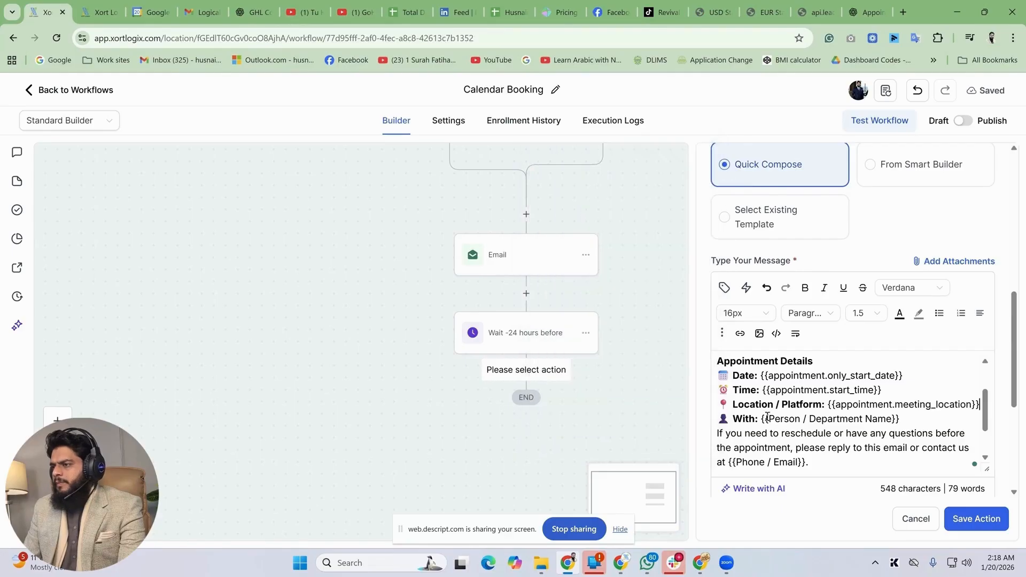
left_click_drag(906, 425, 747, 418)
key("BackSpace")
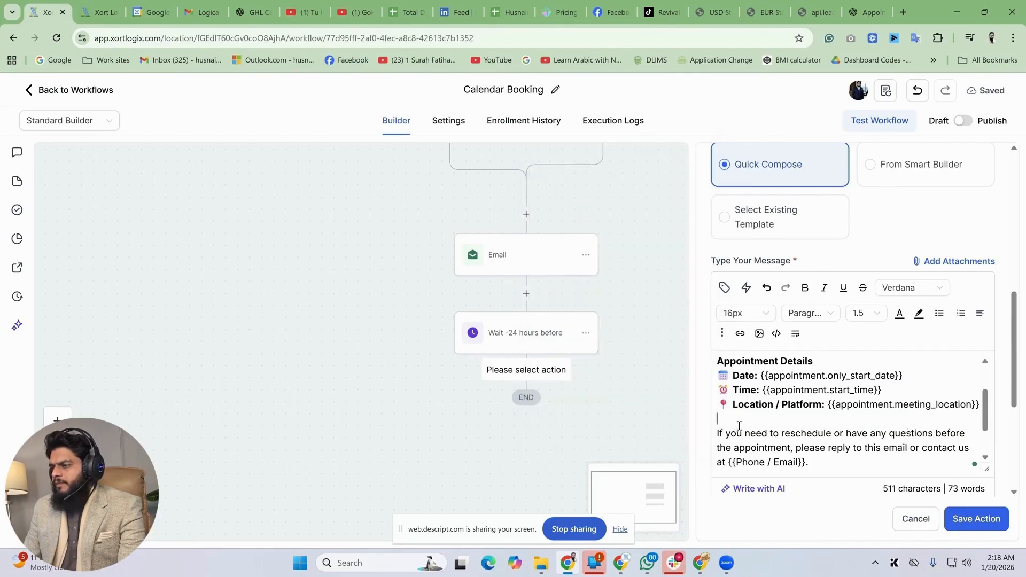
Replace the reminder's phone/email and signature placeholders with the account email, user name and account name custom values, and save the action.
scroll(836, 443, "down", 1)
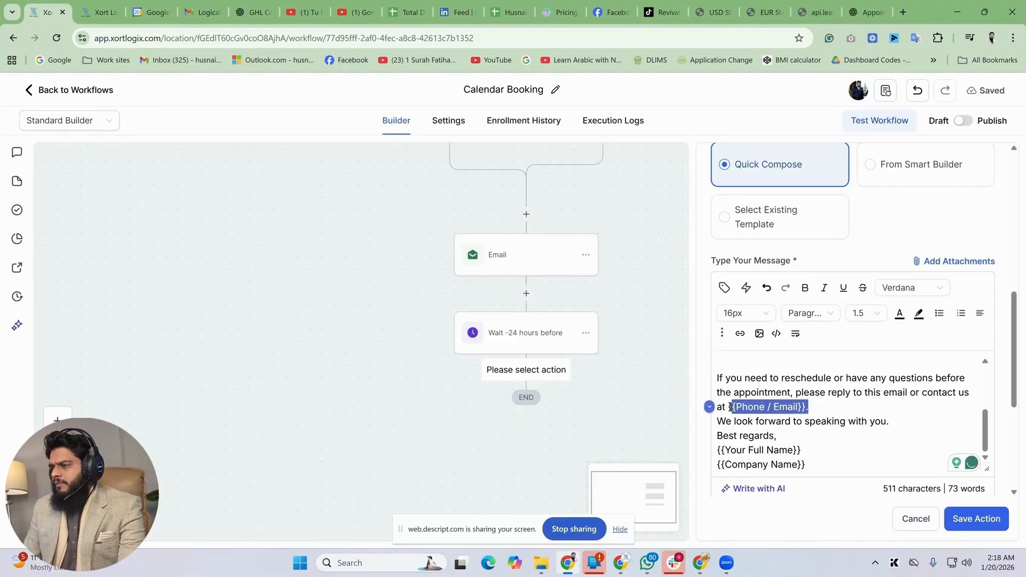
key("BackSpace")
left_click(724, 288)
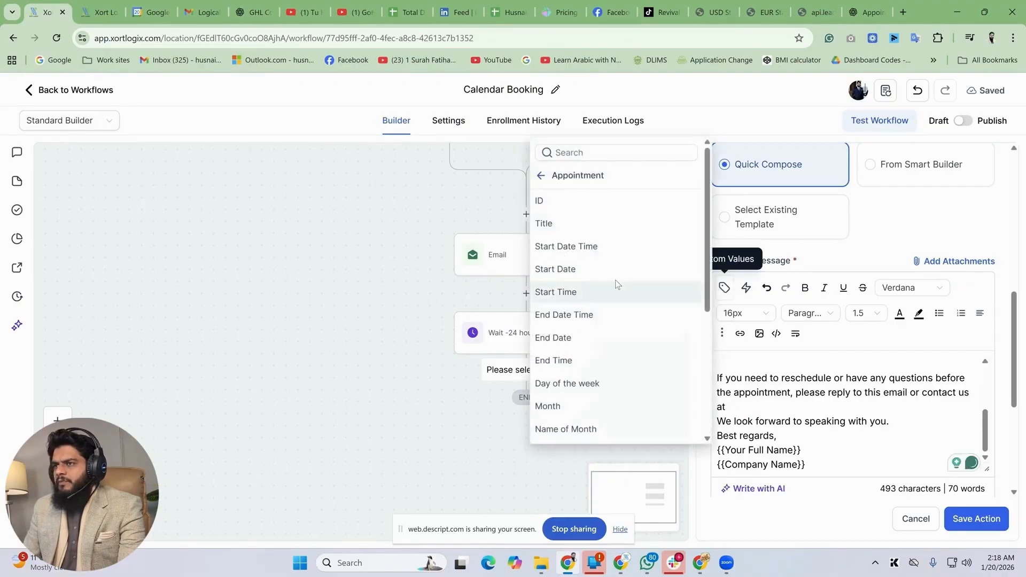
left_click(533, 174)
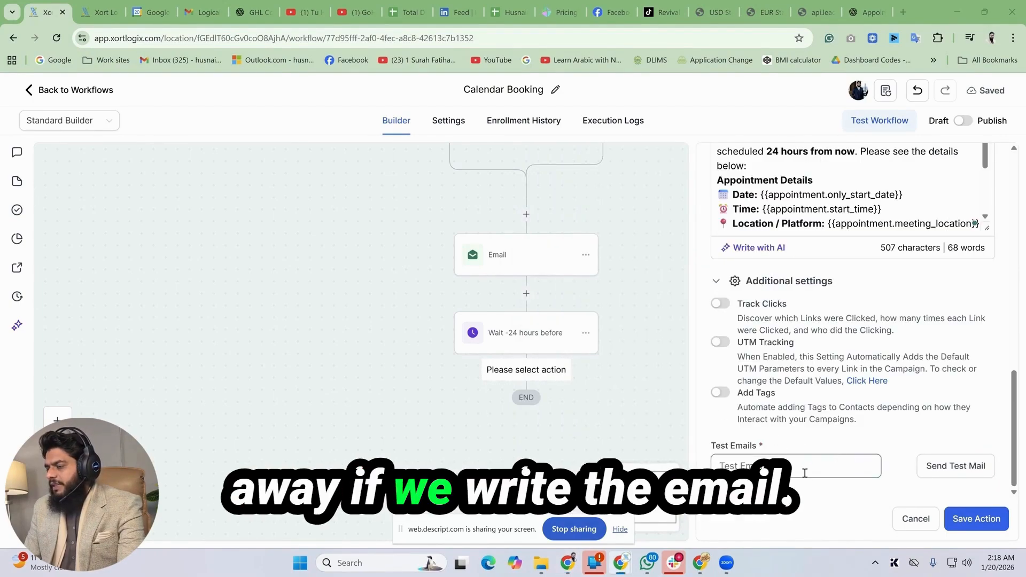
left_click(793, 462)
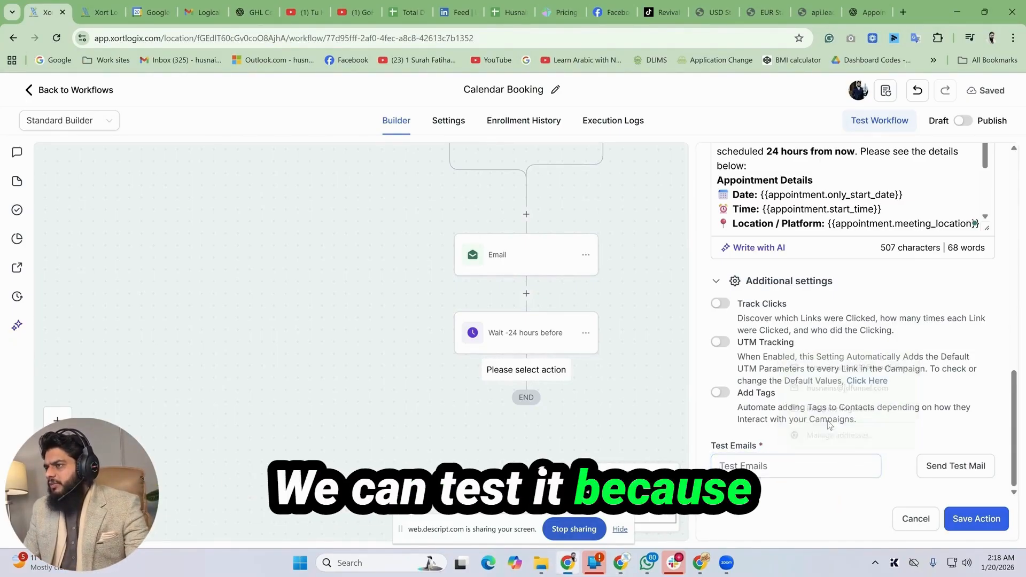
scroll(855, 304, "up", 2)
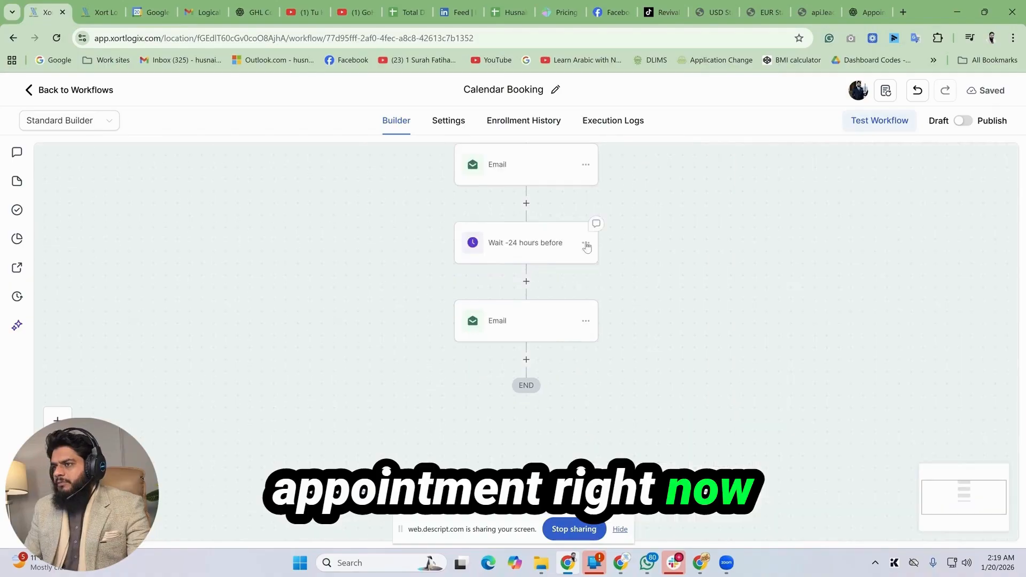
Copy the 24-hour wait with all actions after it and paste them at the end of the workflow.
left_click(586, 243)
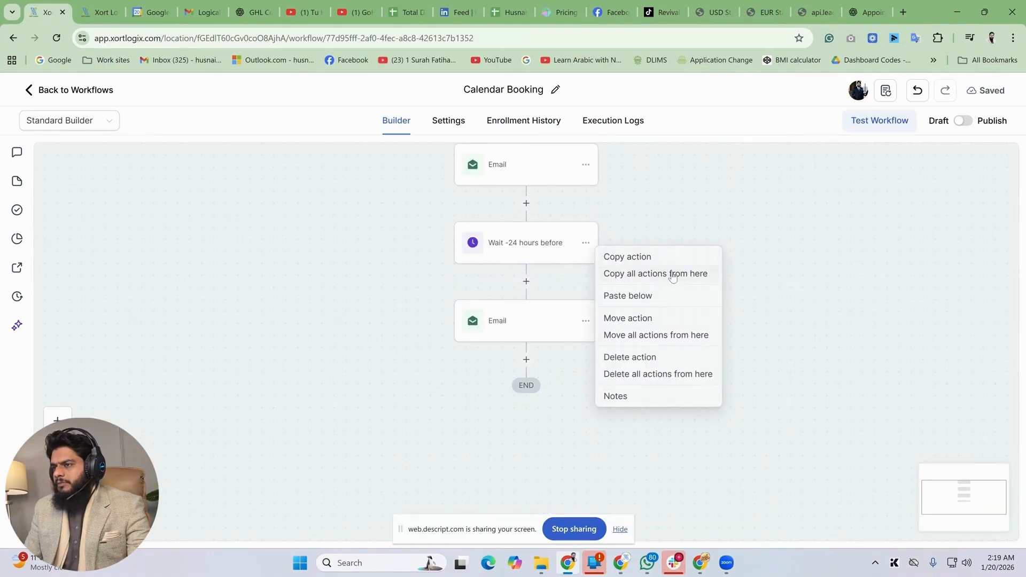
left_click(655, 273)
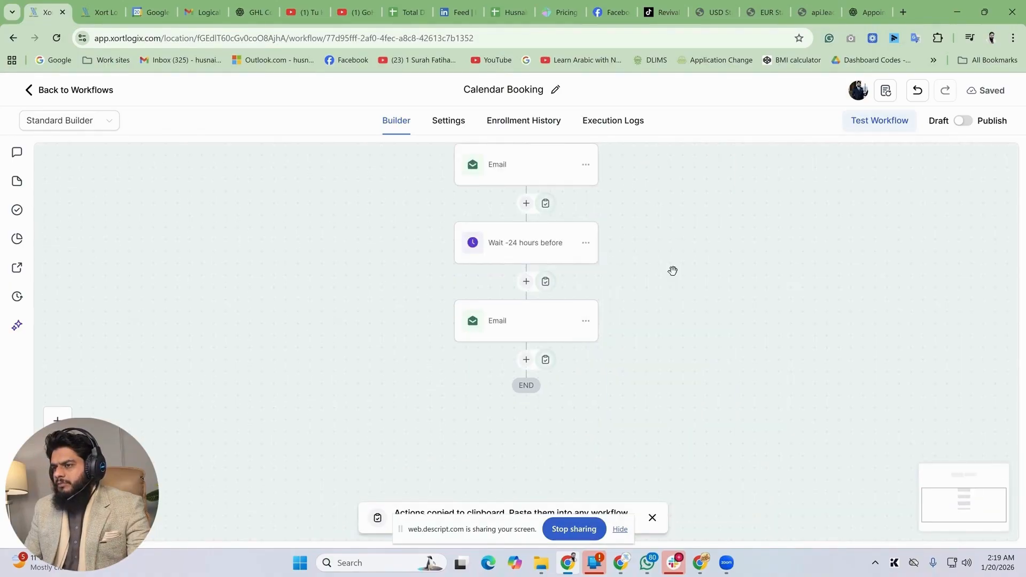
scroll(617, 343, "down", 1)
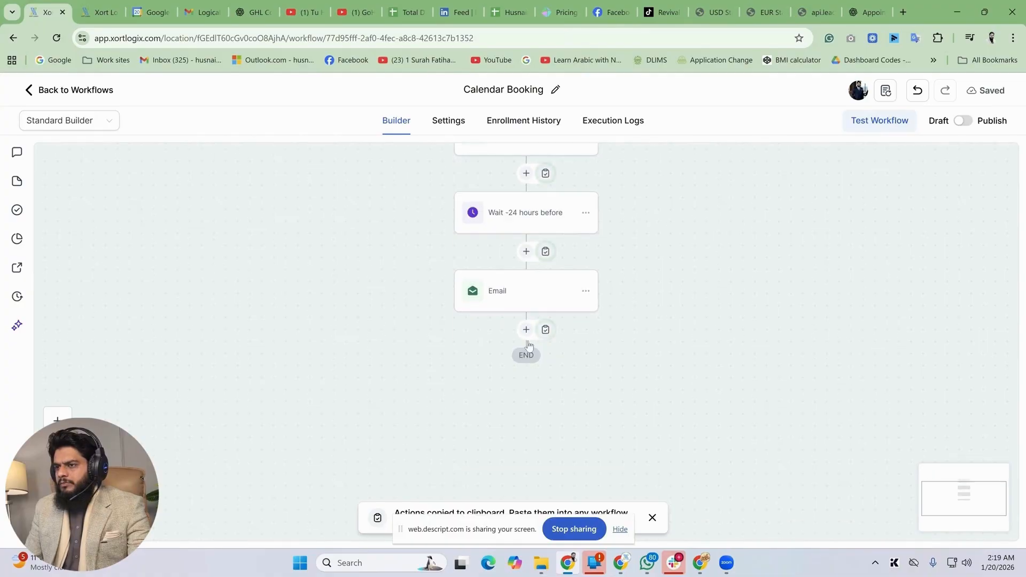
left_click(546, 331)
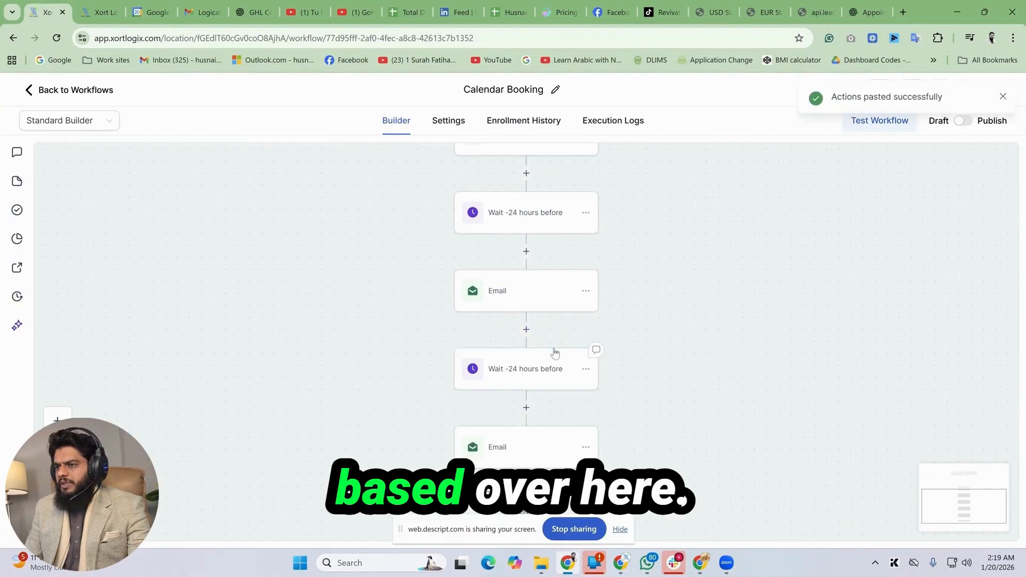
Rename the pasted wait "Wait -1 hour before", clear its days, set it to 1 hour before the appointment, and save it.
scroll(559, 339, "down", 1)
left_click(527, 334)
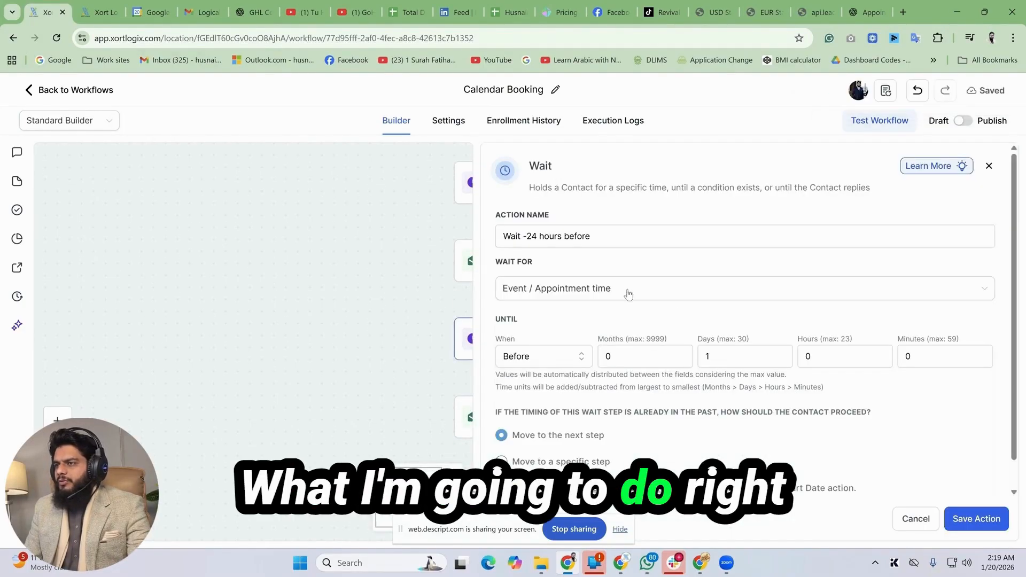
double_click(531, 237)
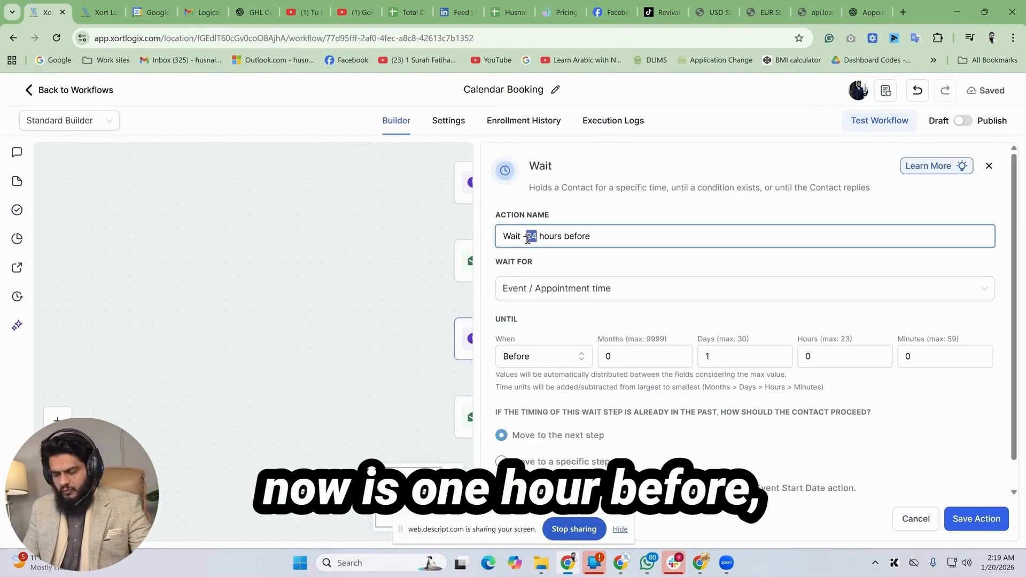
type("1")
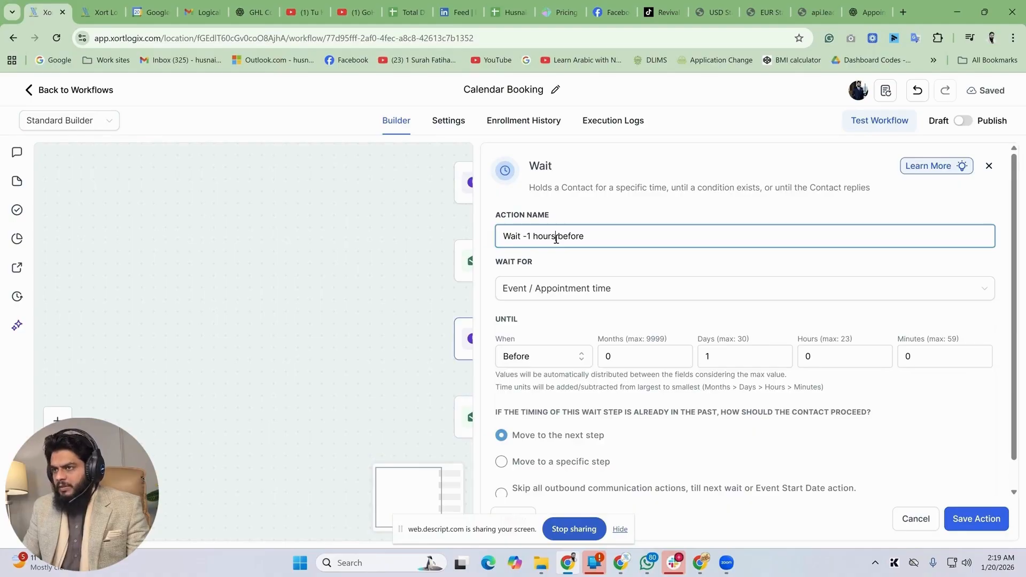
left_click(727, 357)
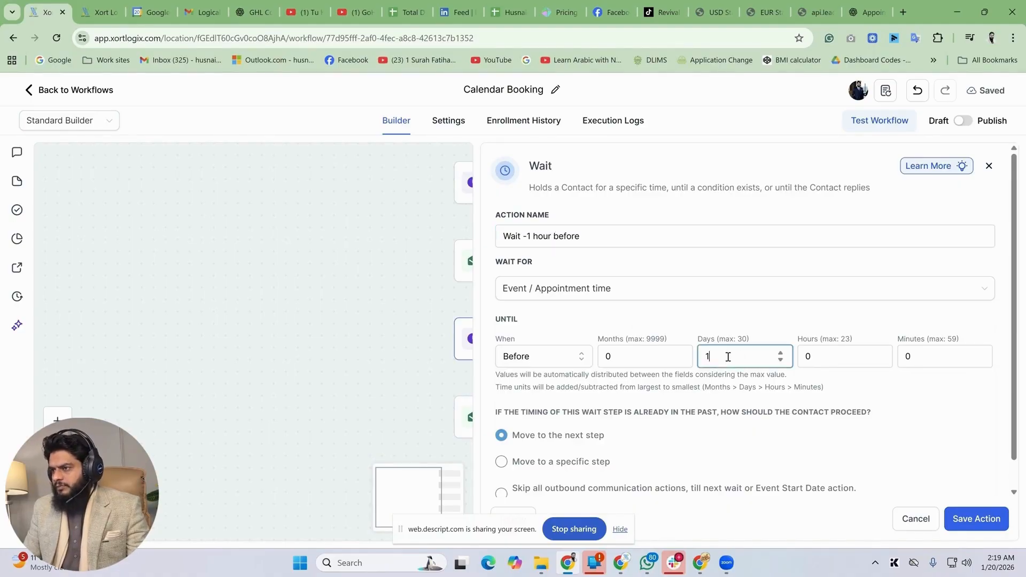
left_click(815, 358)
type("1")
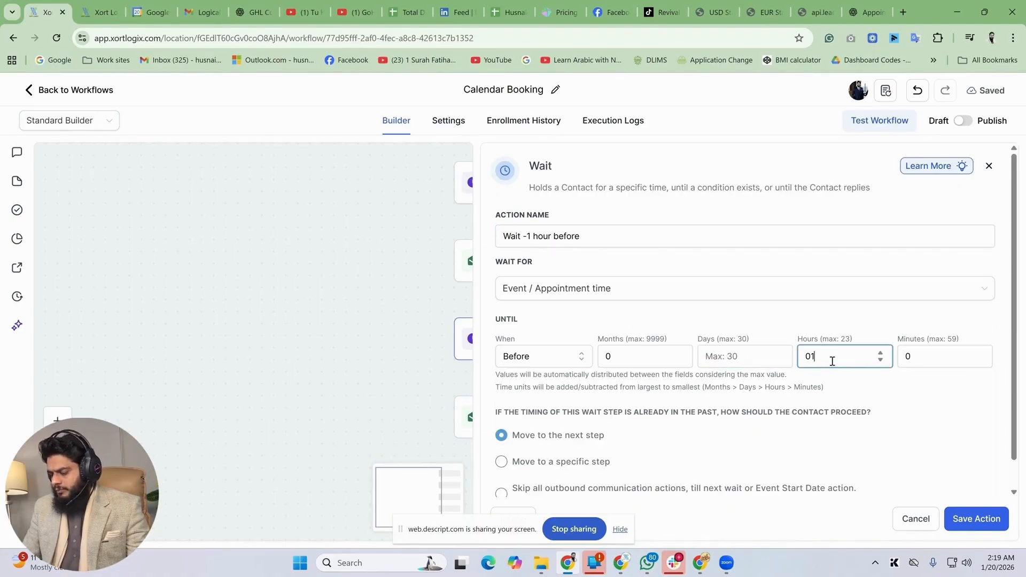
left_click(965, 519)
Change the timing in the last email's message to "1 hour from now" and save the action.
scroll(534, 321, "down", 1)
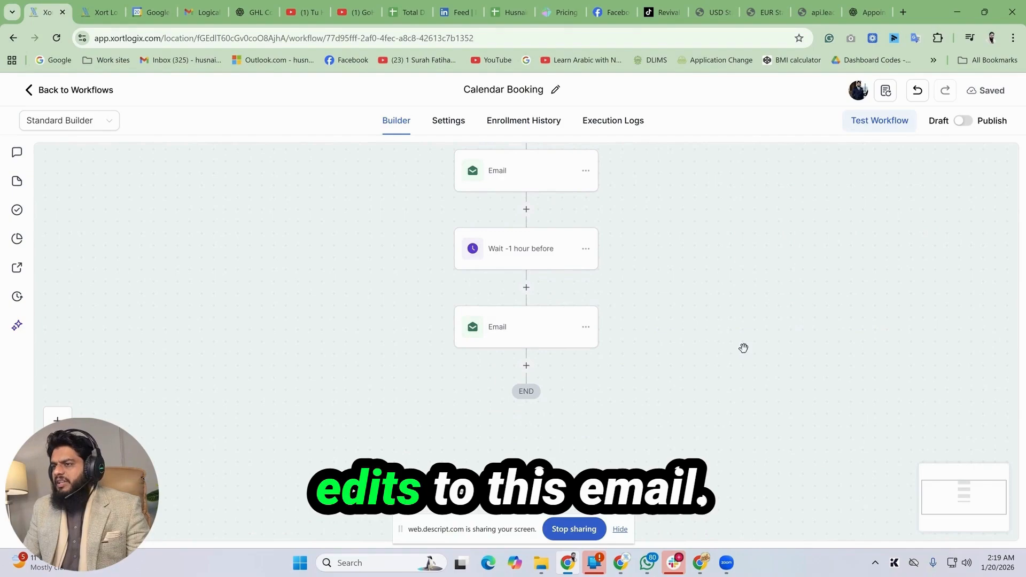
left_click(503, 327)
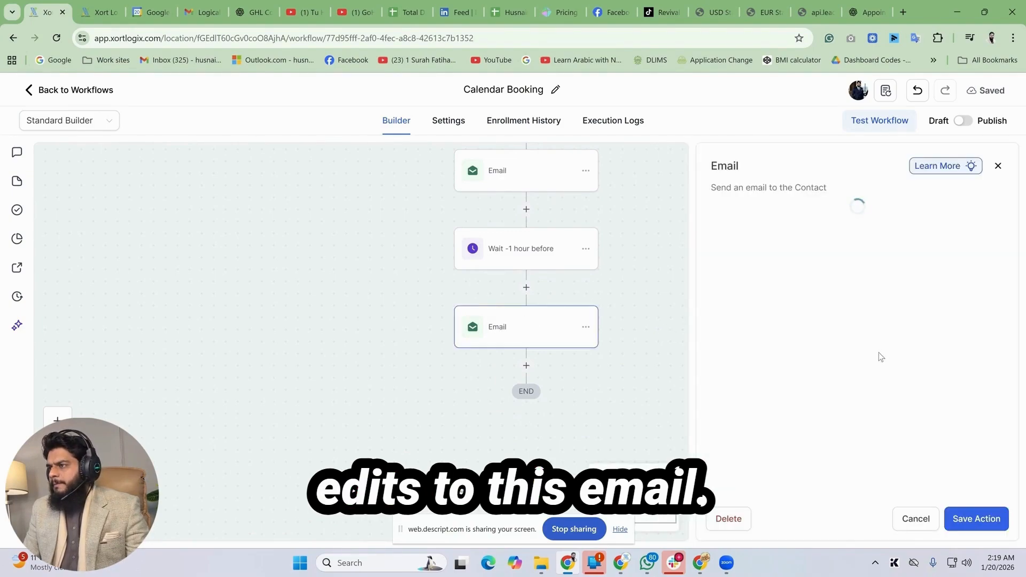
scroll(876, 366, "down", 5)
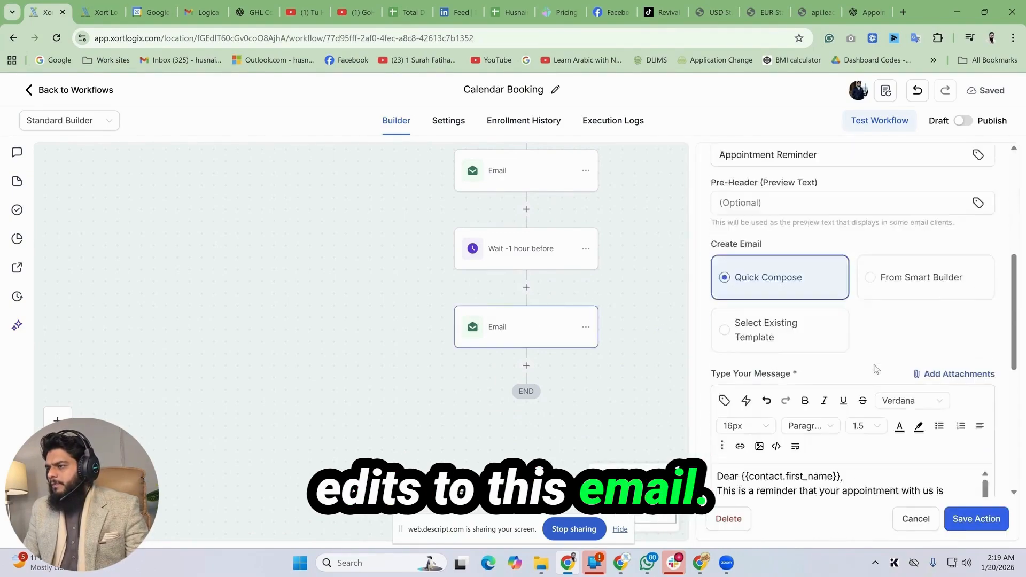
scroll(876, 369, "down", 4)
scroll(876, 370, "up", 2)
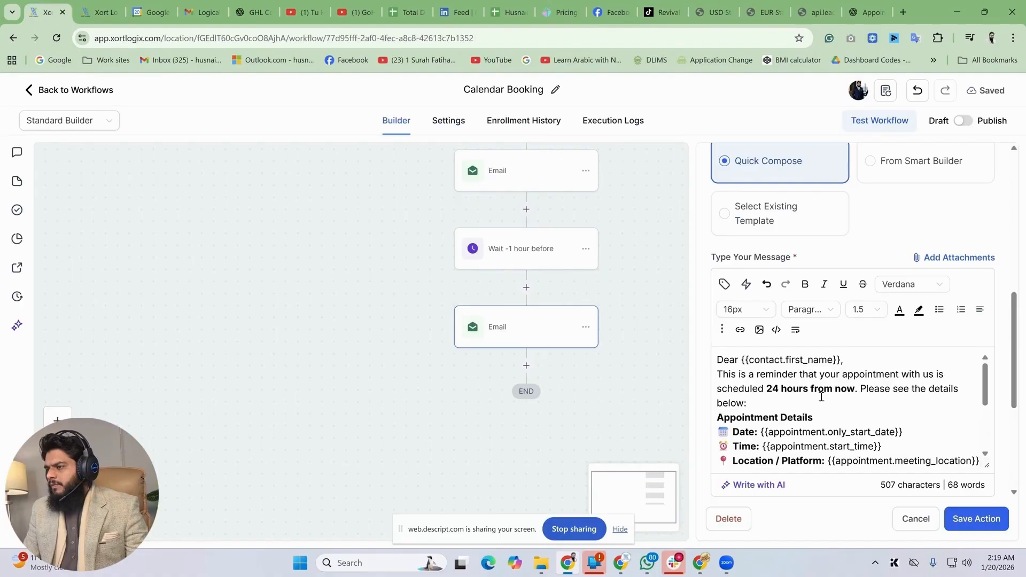
left_click(779, 390)
key("BackSpace")
key("BackSpace")
type("1")
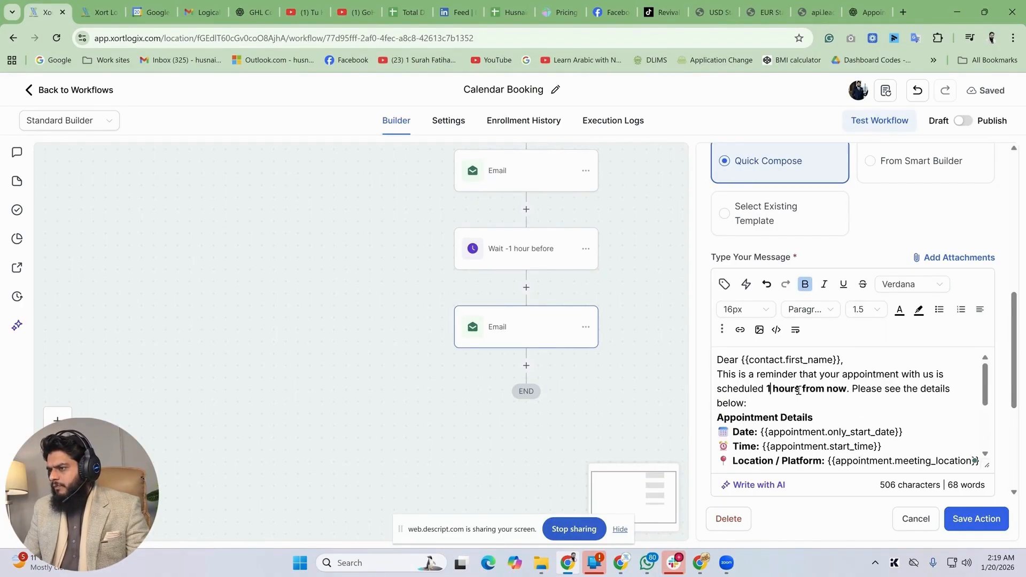
left_click(800, 390)
key("BackSpace")
scroll(903, 407, "down", 5)
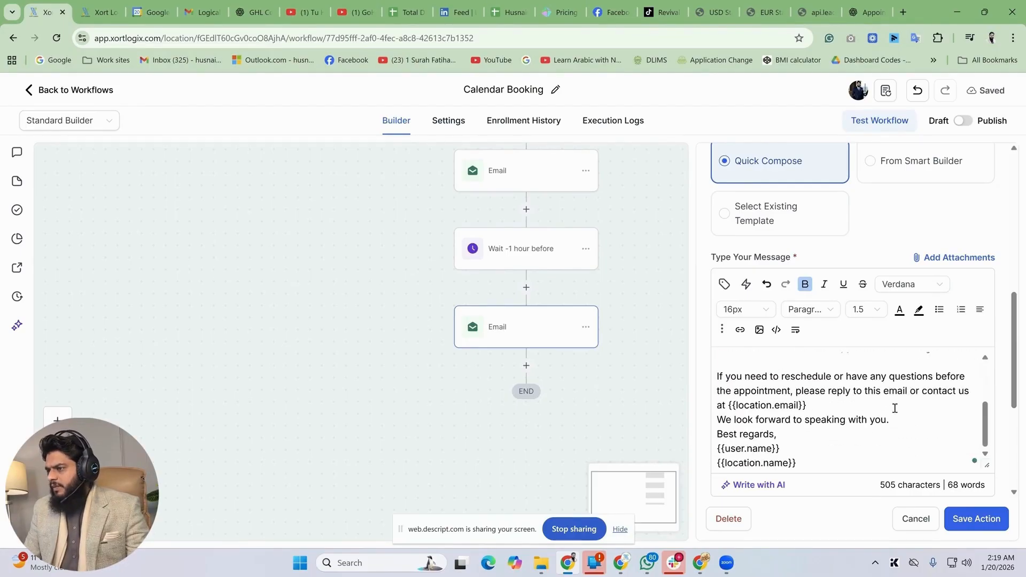
left_click(960, 520)
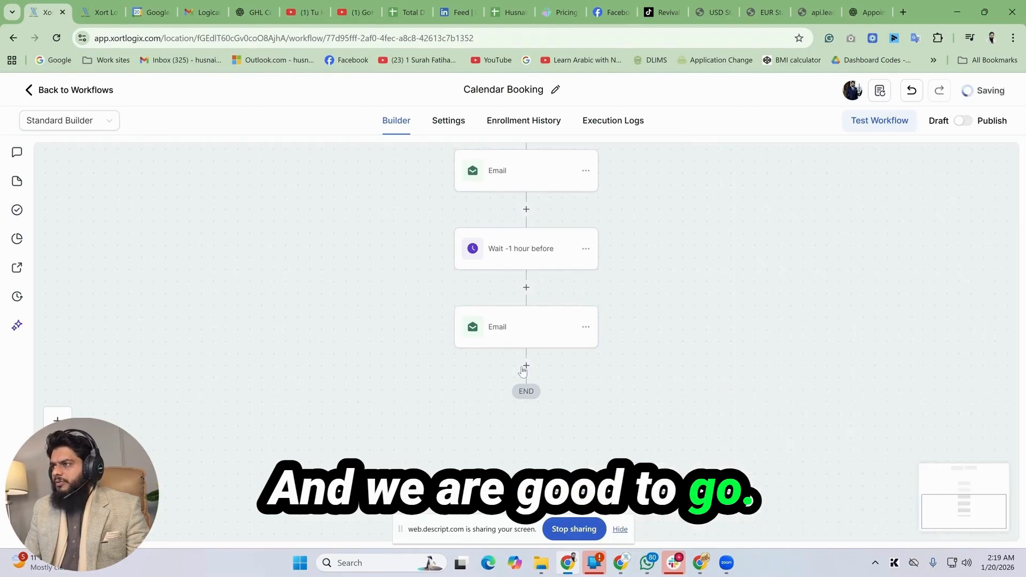
Set the Calendar Booking workflow to Publish and save it.
left_click(962, 121)
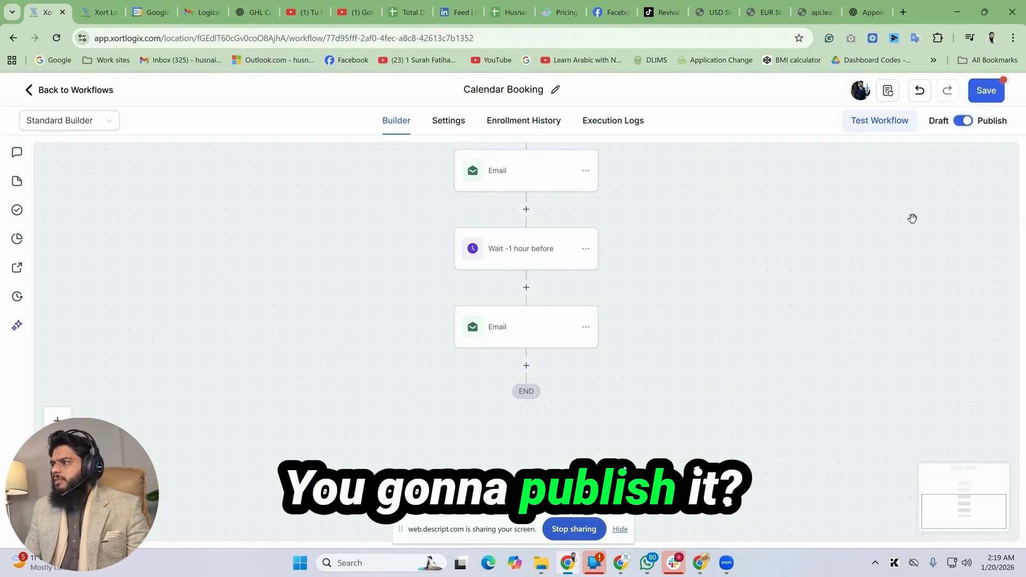
left_click(1000, 87)
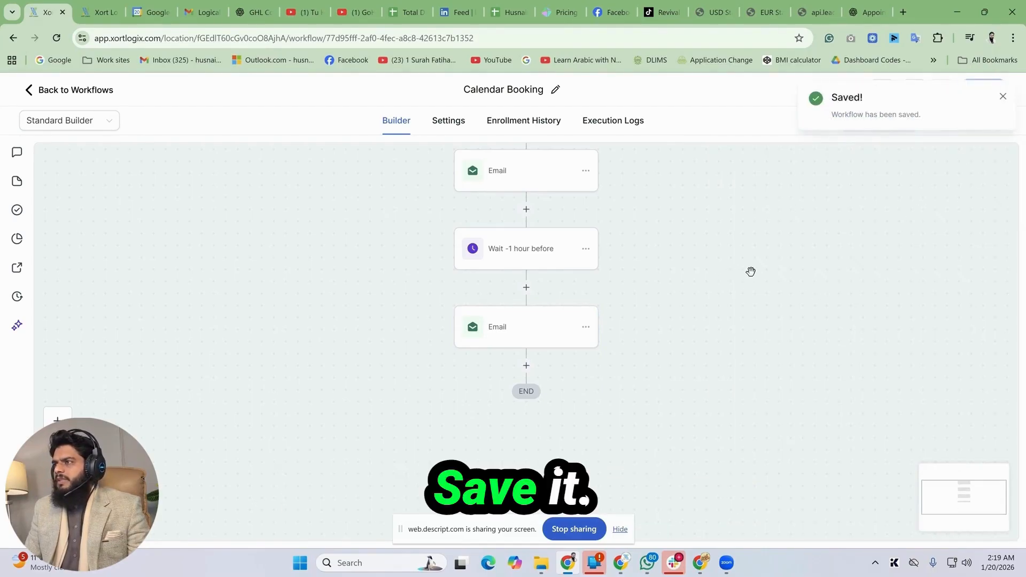
Switch to the Test Round Robin booking page and schedule a test meeting for Jan 26, 2026, 07:00 PM with the contact's details.
left_click(813, 11)
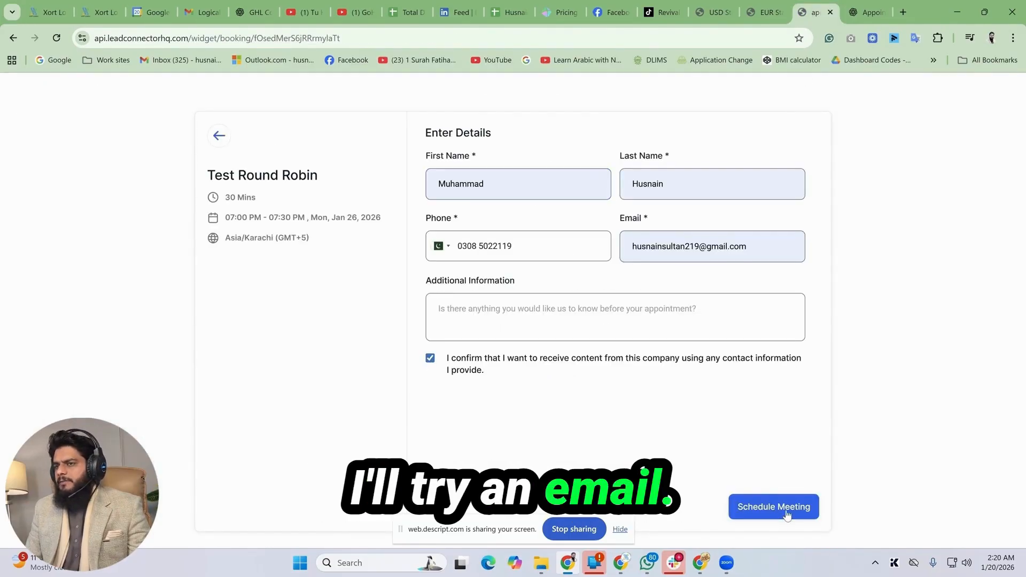
left_click(771, 500)
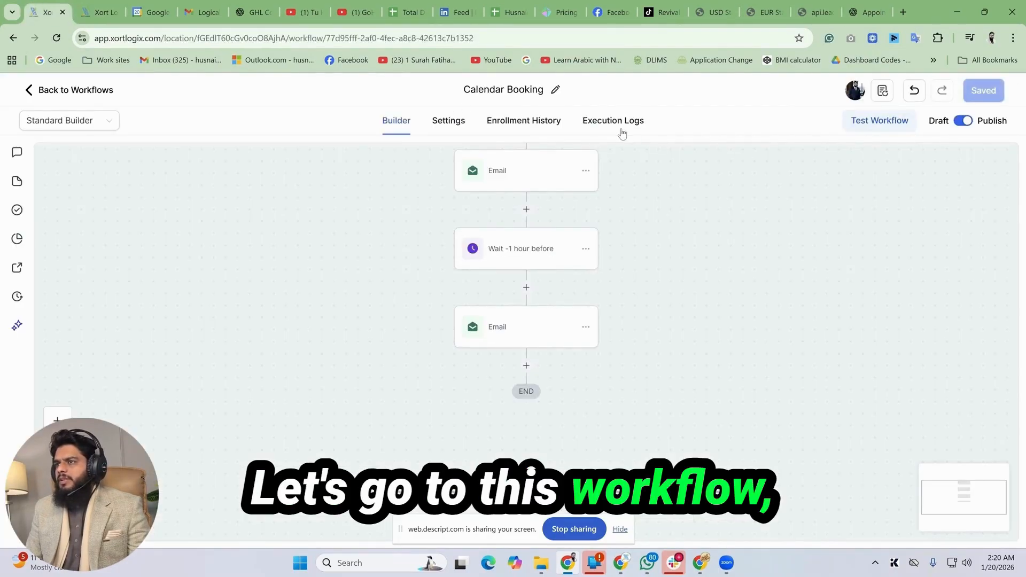
Check the Calendar Booking workflow's execution logs and the statistics of contacts active in the "Wait -24 hours before" step.
left_click(614, 130)
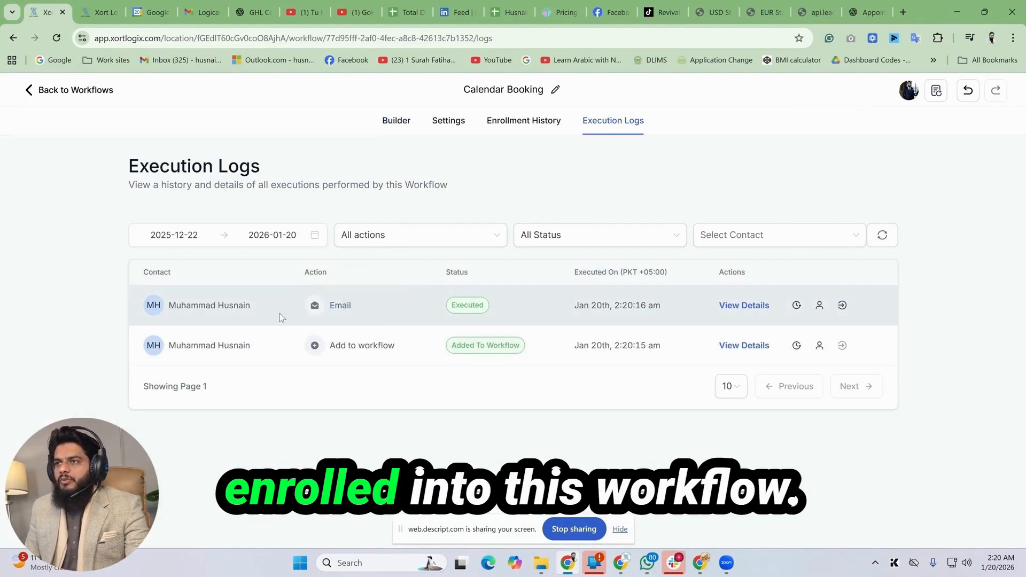
left_click(400, 124)
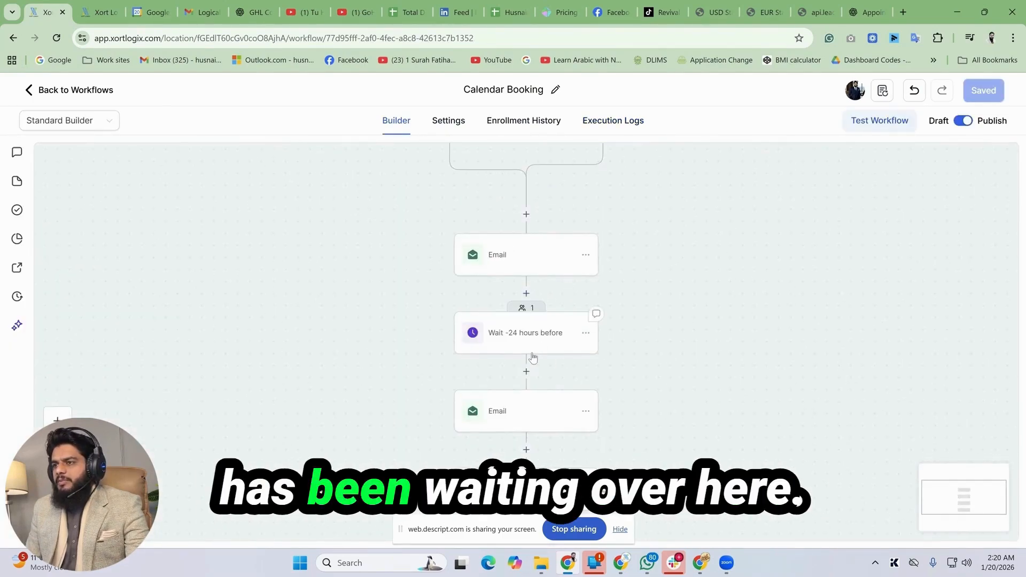
scroll(532, 359, "up", 1)
left_click(527, 369)
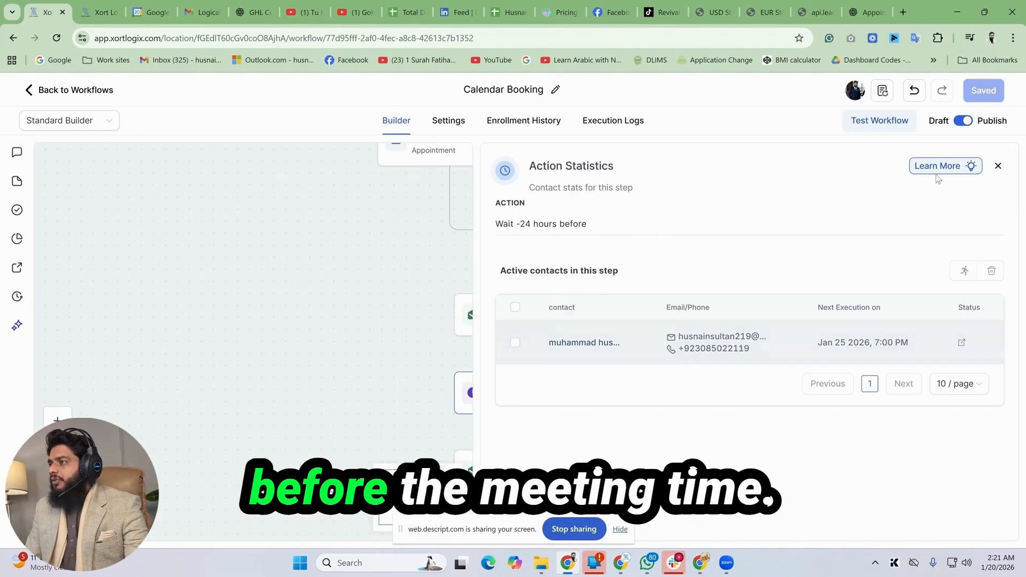
left_click(997, 167)
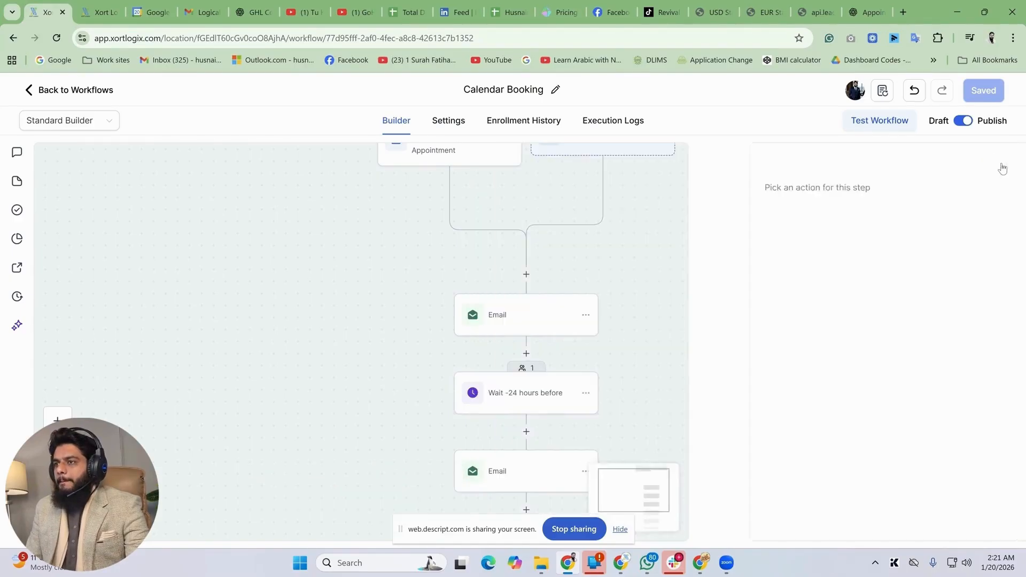
scroll(424, 180, "down", 3)
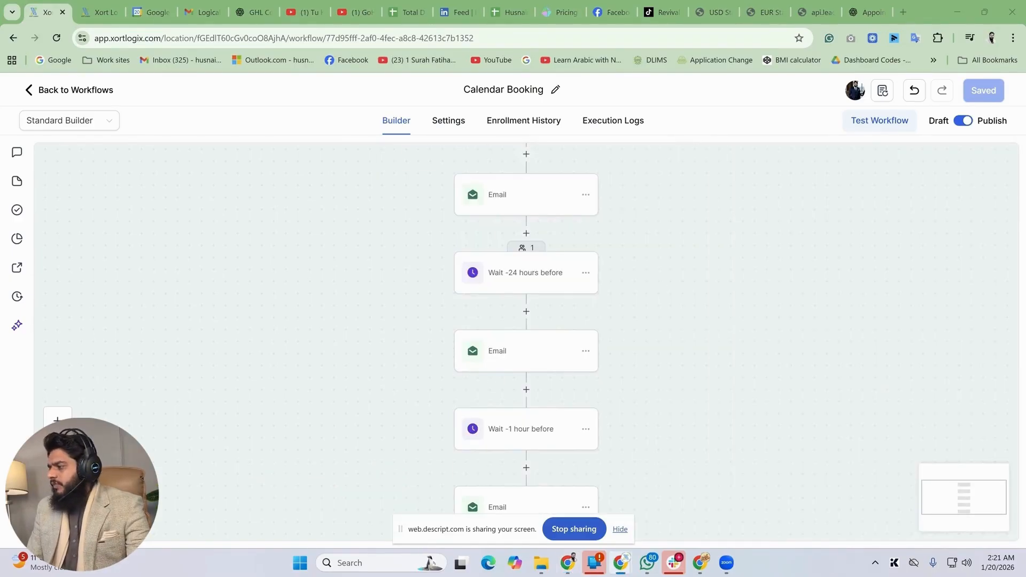
Switch to Gmail and open the newest "Appointment booked" conversation under the XortLogix label.
left_click(197, 11)
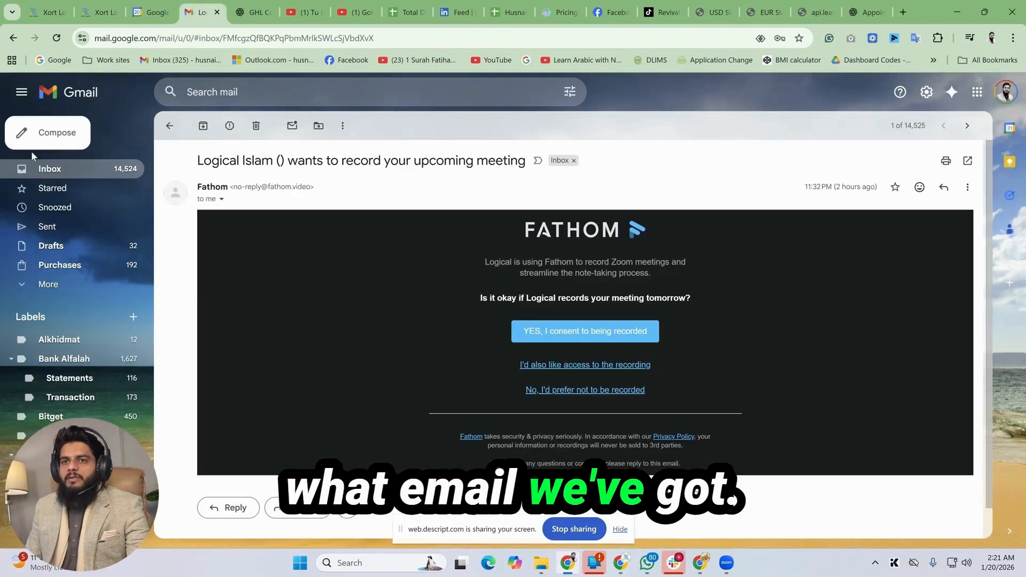
left_click(47, 169)
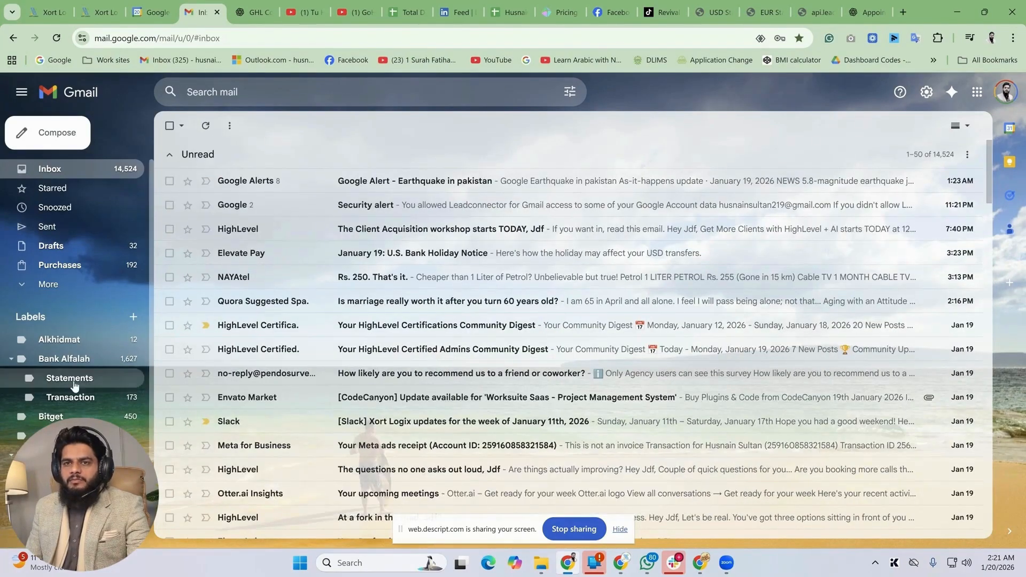
scroll(70, 396, "down", 1)
scroll(139, 471, "down", 3)
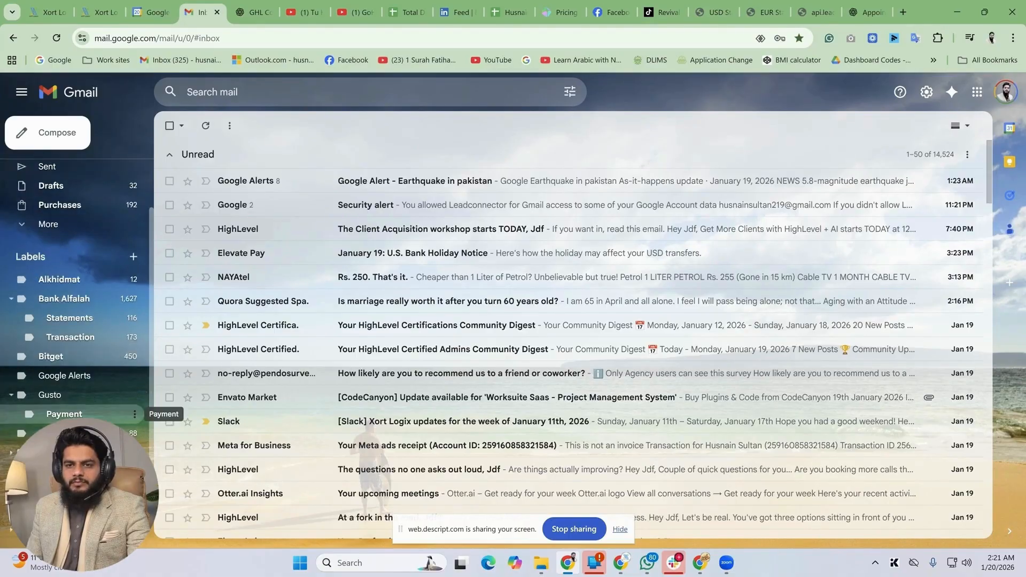
left_click(155, 482)
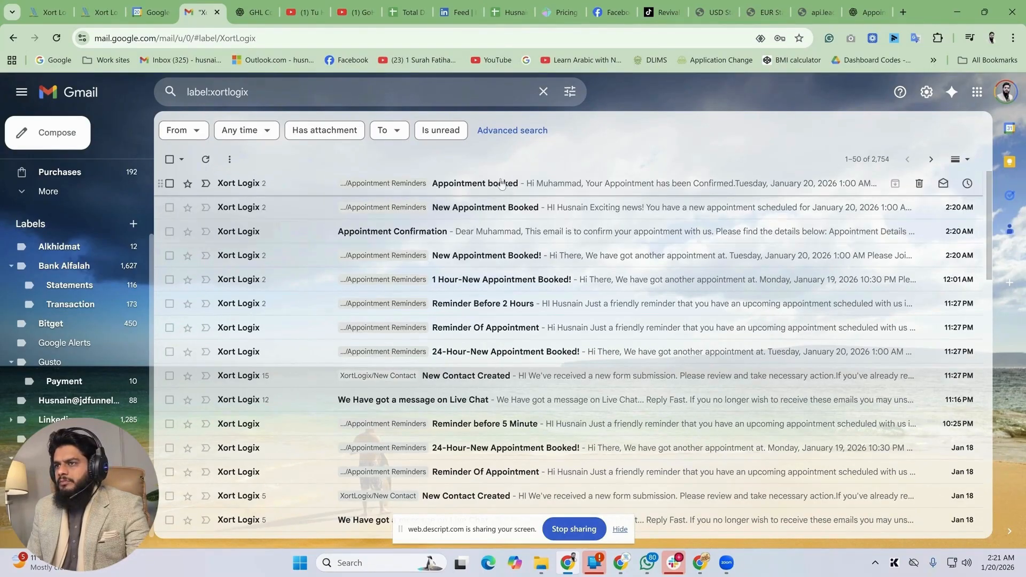
left_click(661, 190)
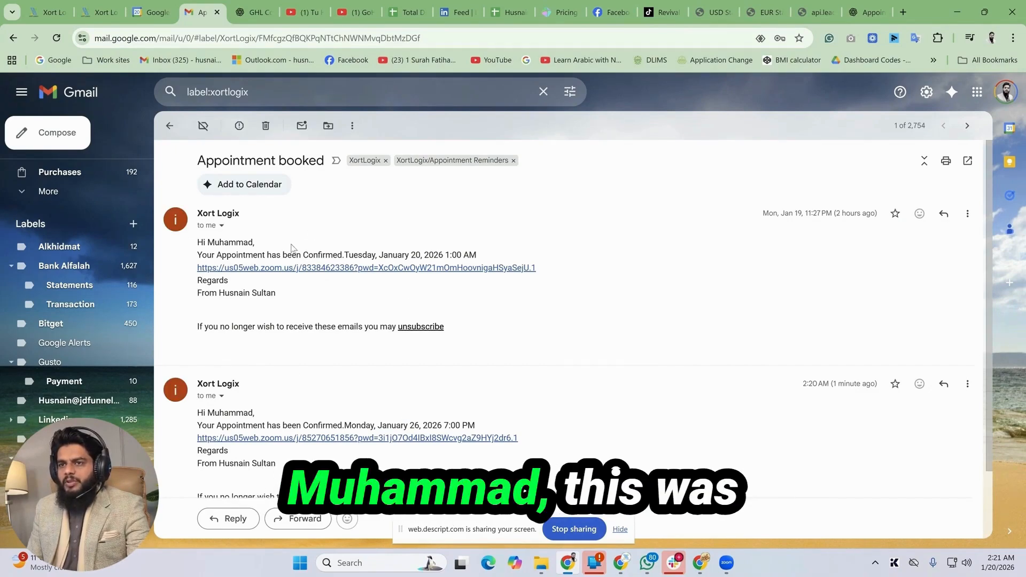
Examine the latest confirmation message for the test booking and highlight the sender's name in its sign-off.
scroll(304, 412, "down", 1)
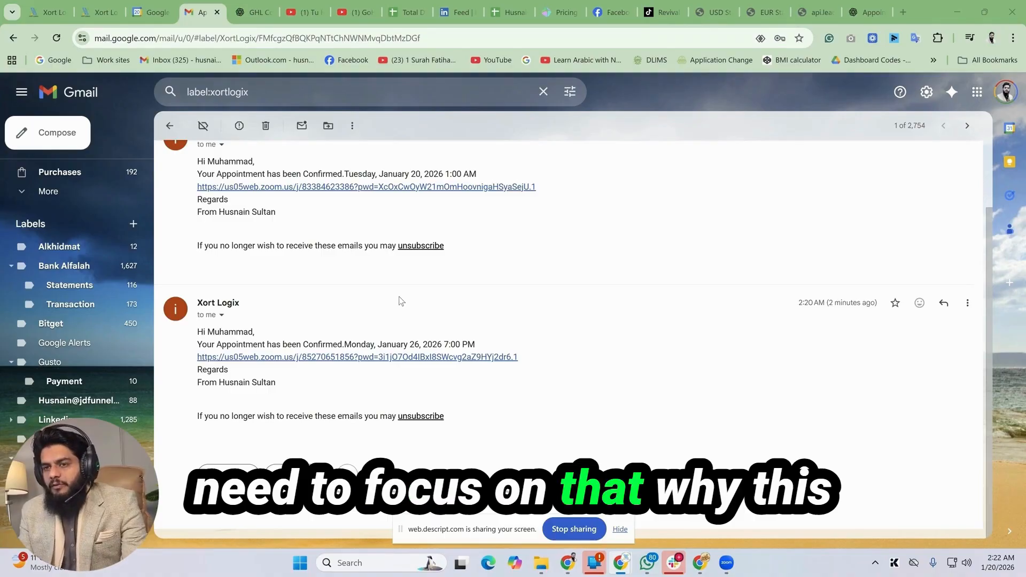
left_click_drag(216, 382, 282, 384)
left_click(220, 383)
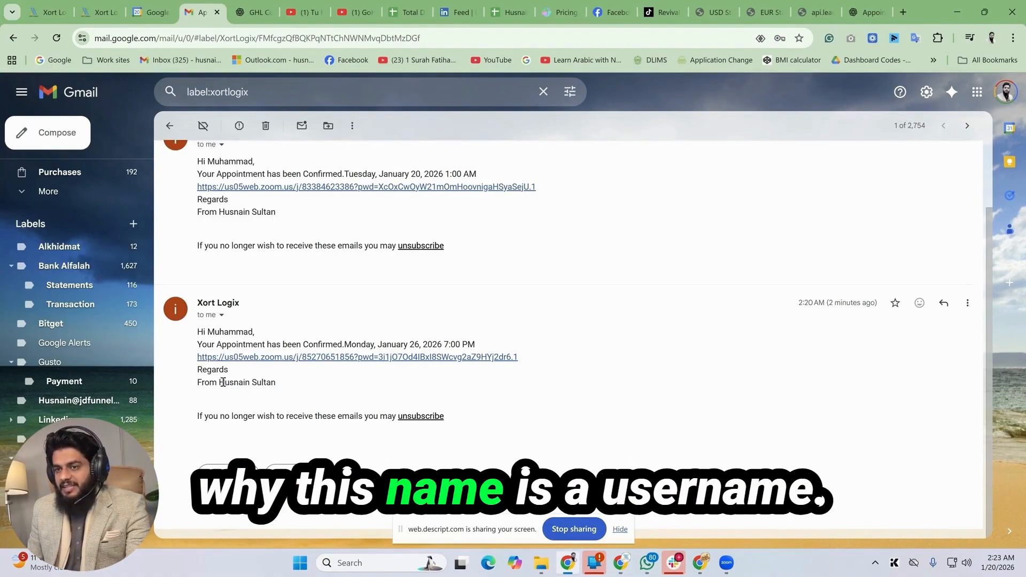
left_click_drag(220, 383, 306, 385)
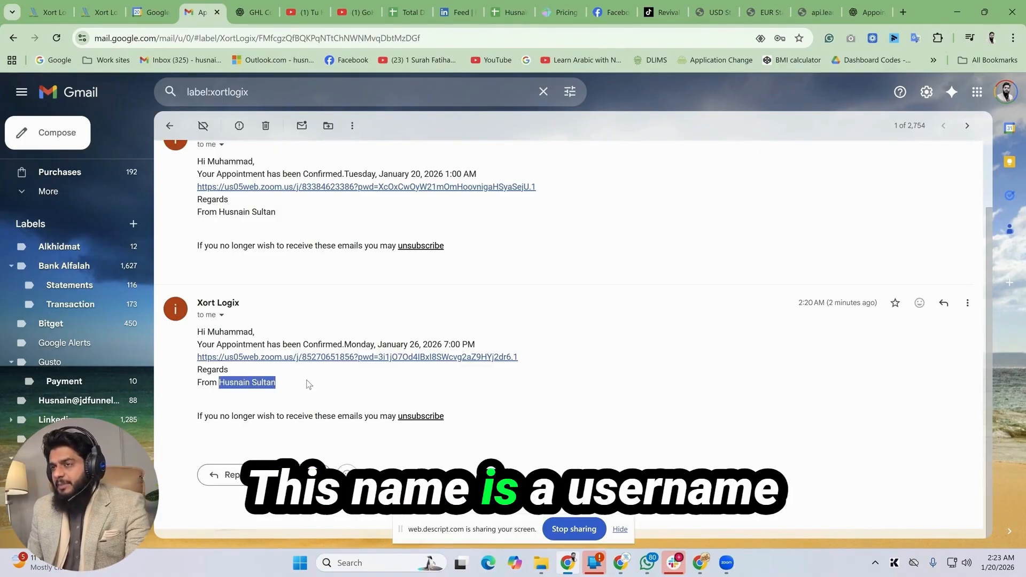
Review the scheduled meeting page and the test contact's assigned owner, and return to the confirmation email to compare the sign-off name.
left_click(815, 11)
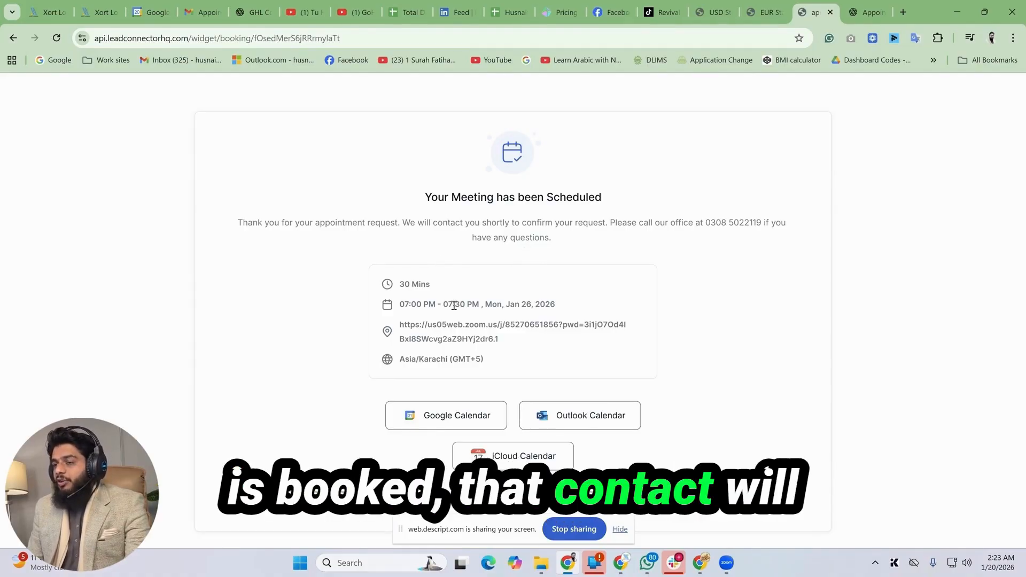
left_click(101, 15)
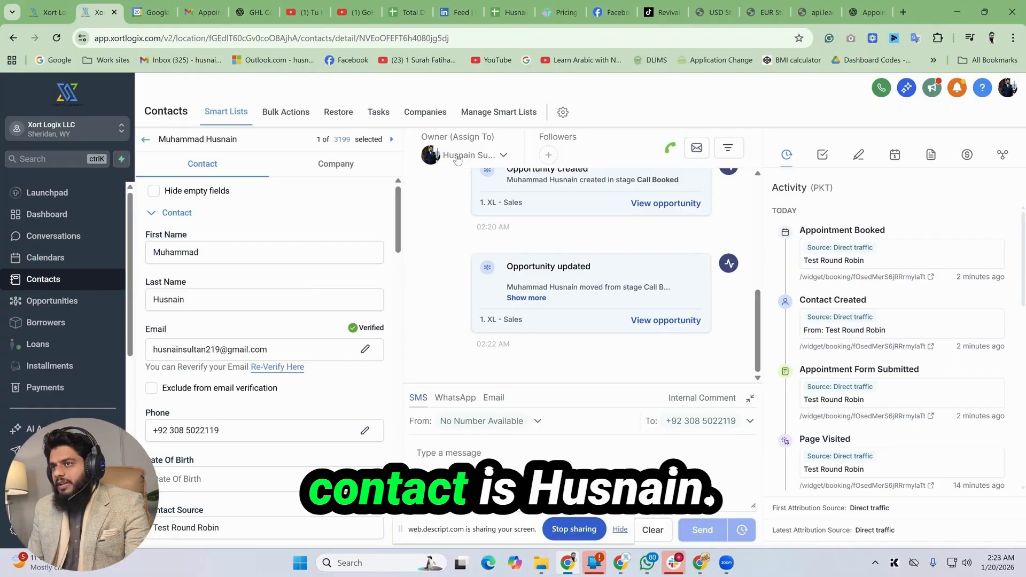
left_click(202, 12)
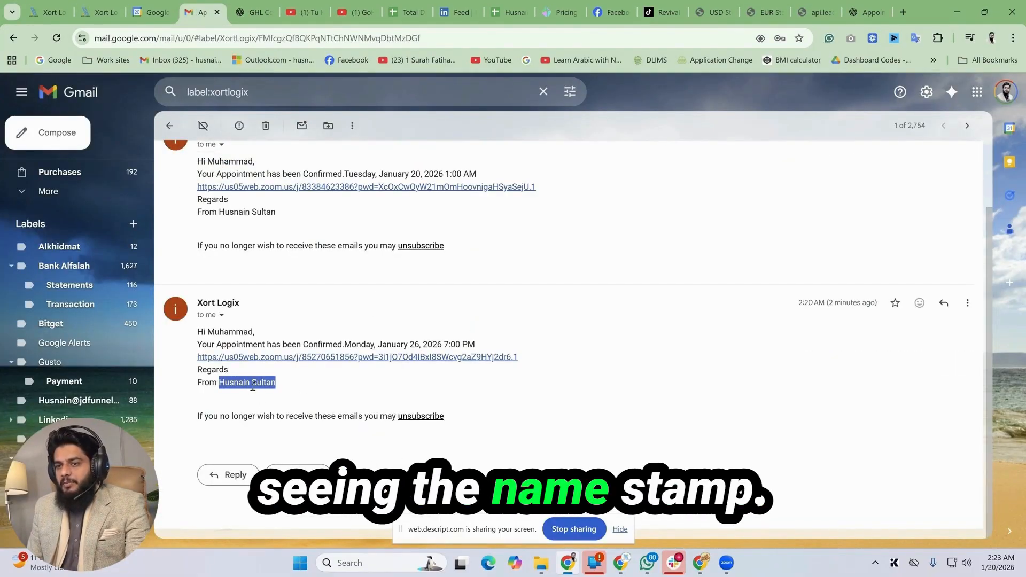